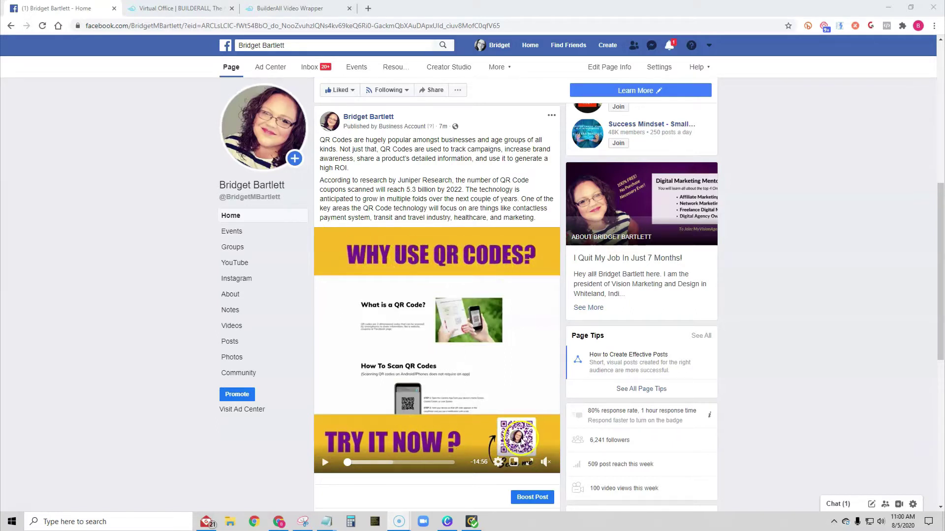
Play the wrapped QR code video in the page's Facebook post and turn on its sound.
click(323, 461)
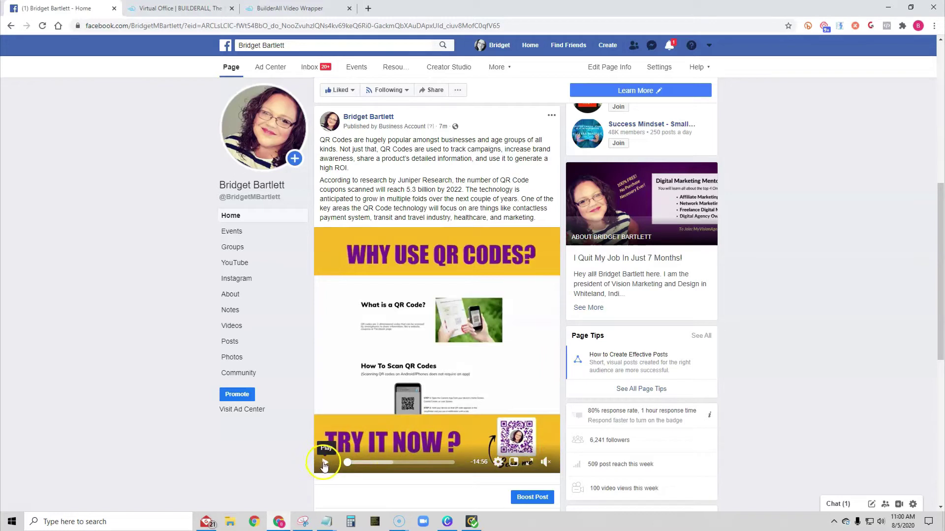
click(545, 462)
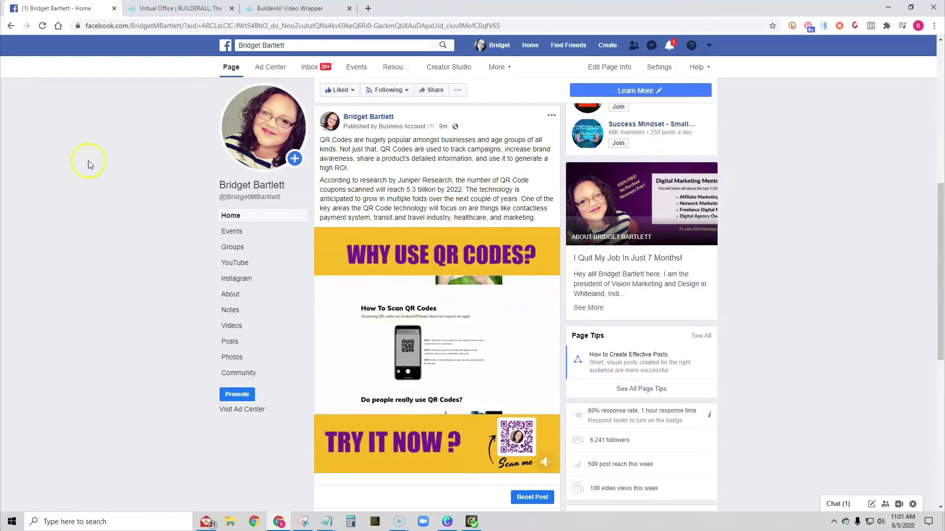
Switch to the Builderall office and open the Video Wrapper design tool.
click(148, 10)
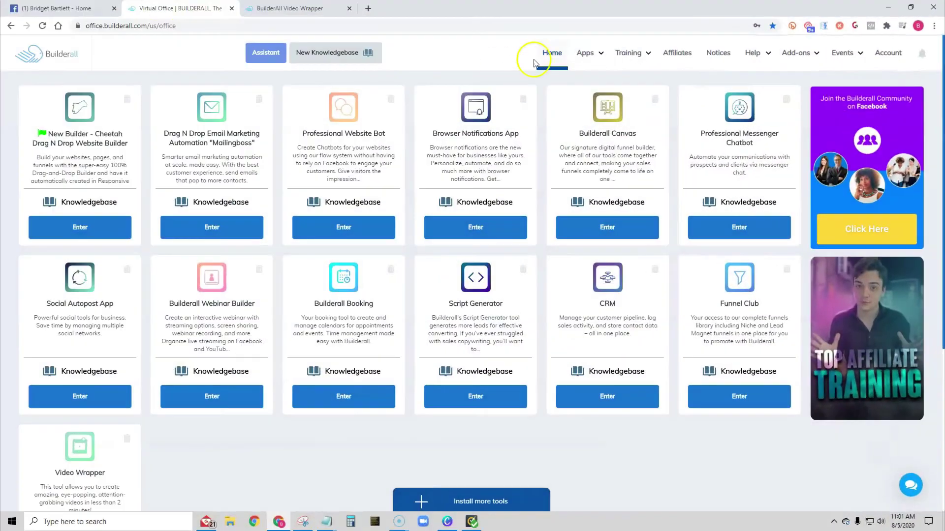
click(584, 53)
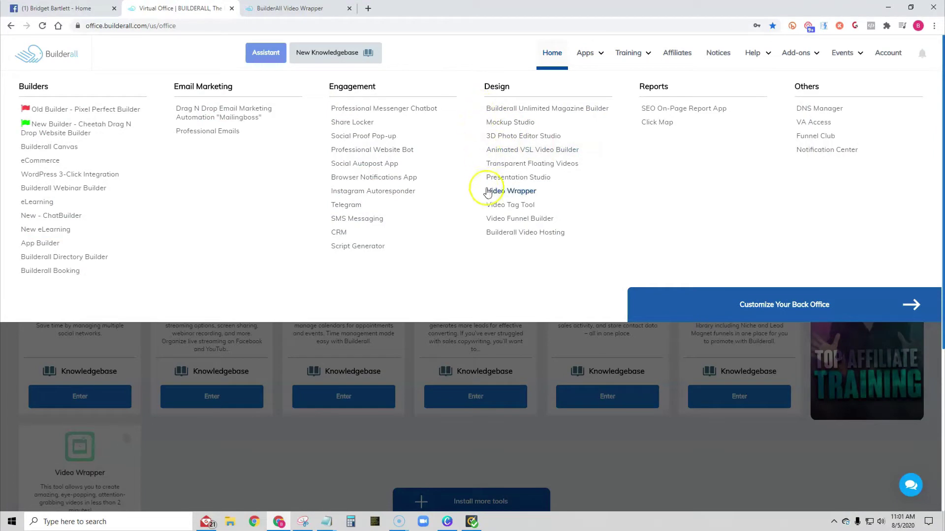
click(518, 195)
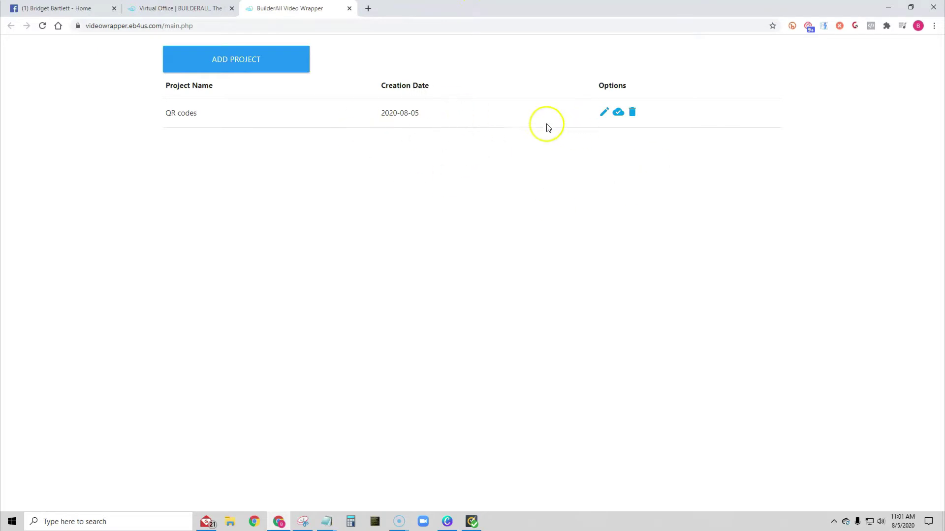
Create a new project named "QR Code example" and open it for editing.
click(240, 60)
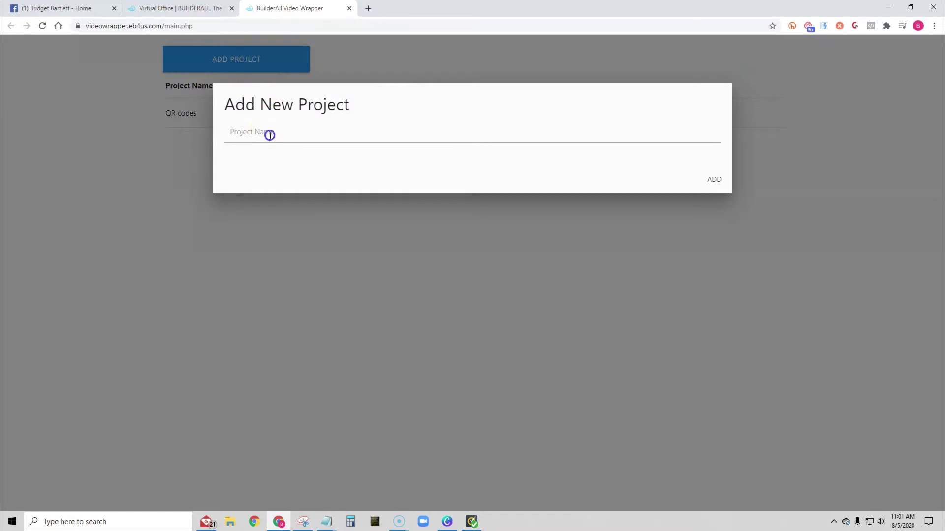
click(270, 134)
text(QR)
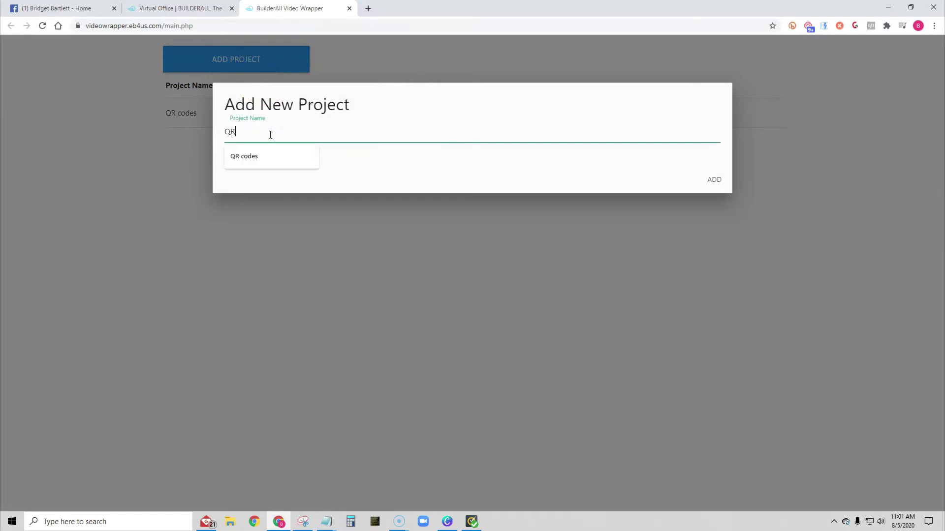
text( COde example)
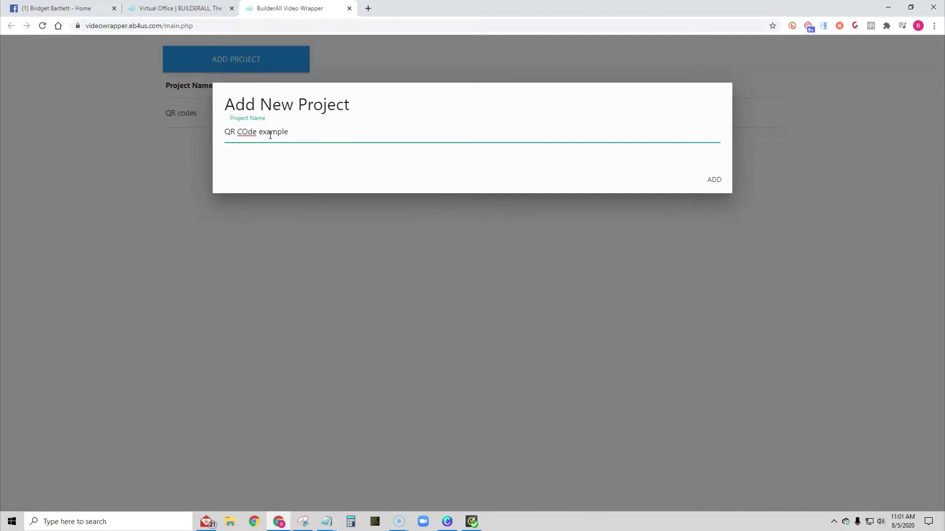
click(243, 133)
key(BackSpace)
text(o)
click(714, 180)
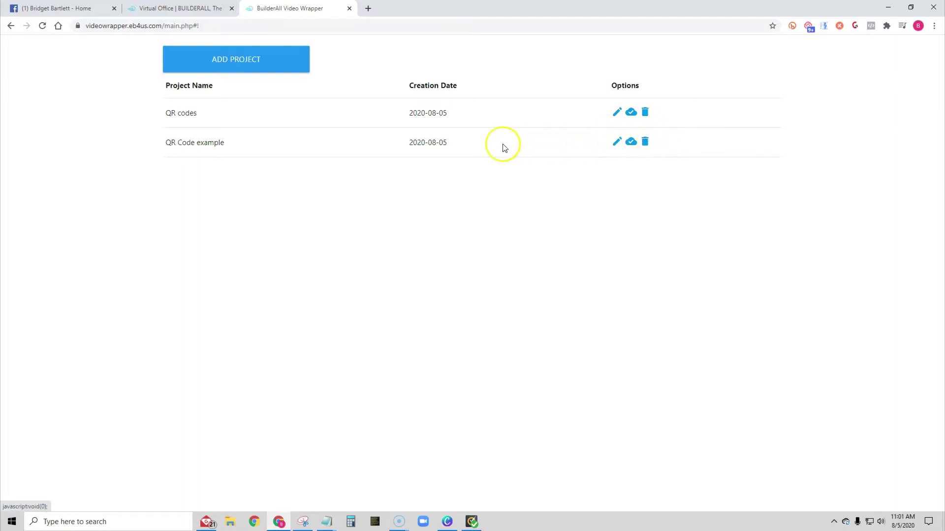
click(615, 142)
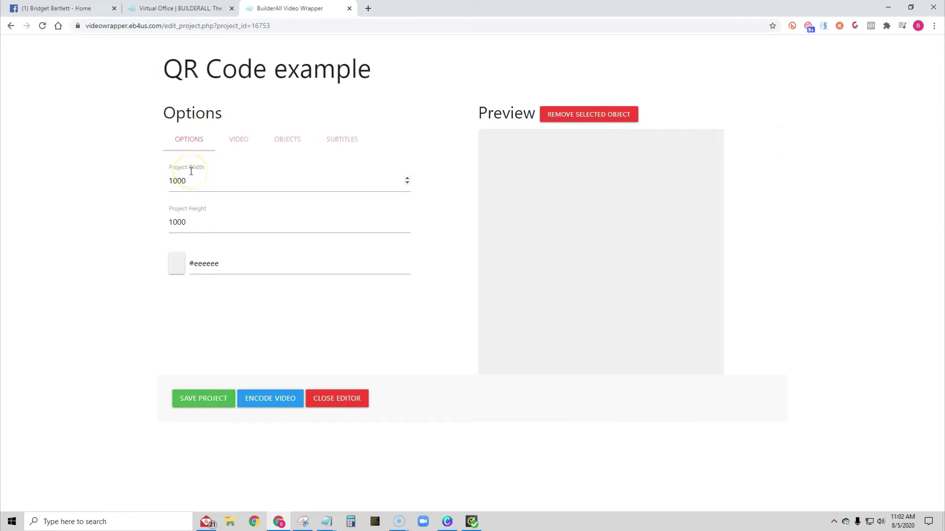
Try a white #ffffff background colour for the project.
click(191, 175)
click(171, 265)
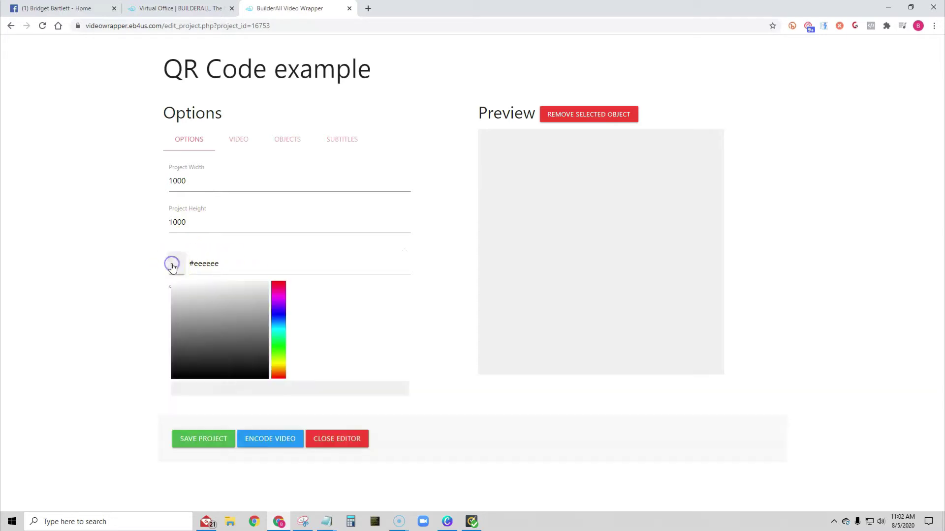
click(240, 340)
drag(241, 340, 169, 280)
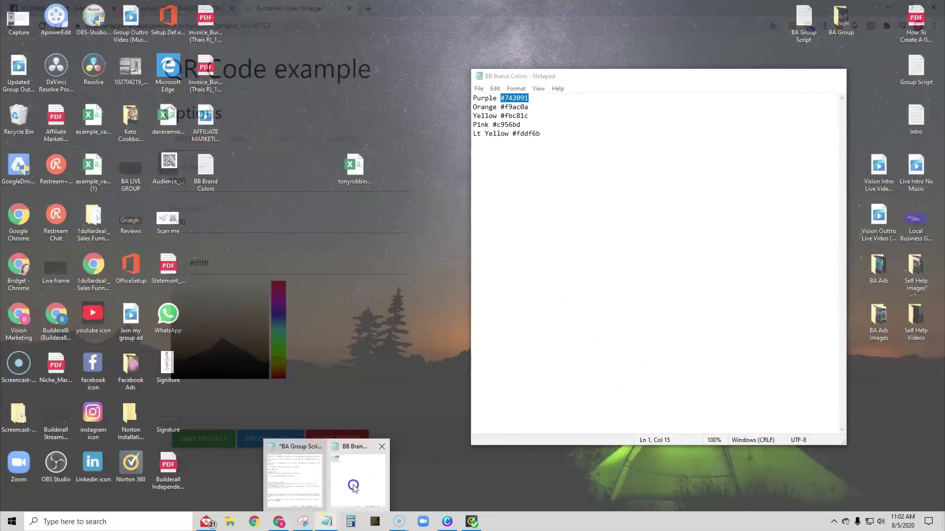
Copy the Lt Yellow code from the BB Brand Colors note and set the project background to #fddf6b.
click(358, 475)
drag(648, 84, 731, 68)
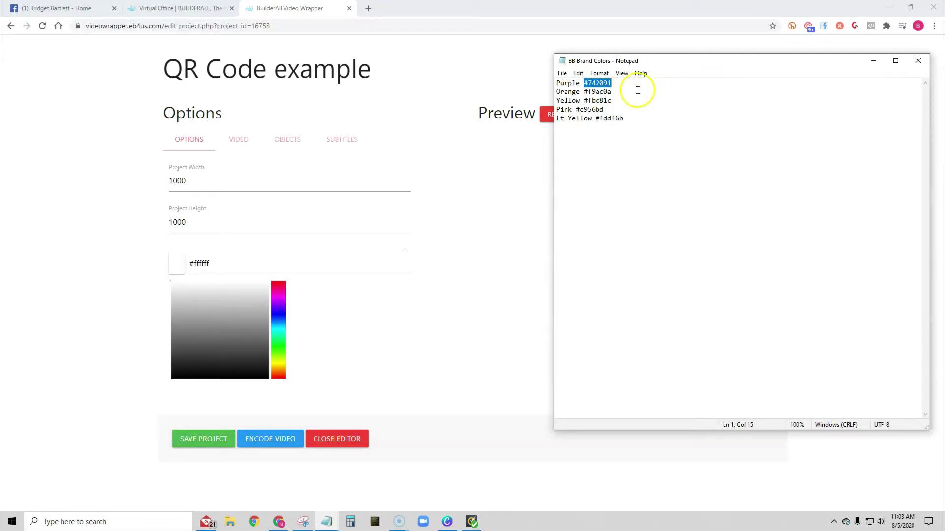
click(596, 119)
right_click(616, 118)
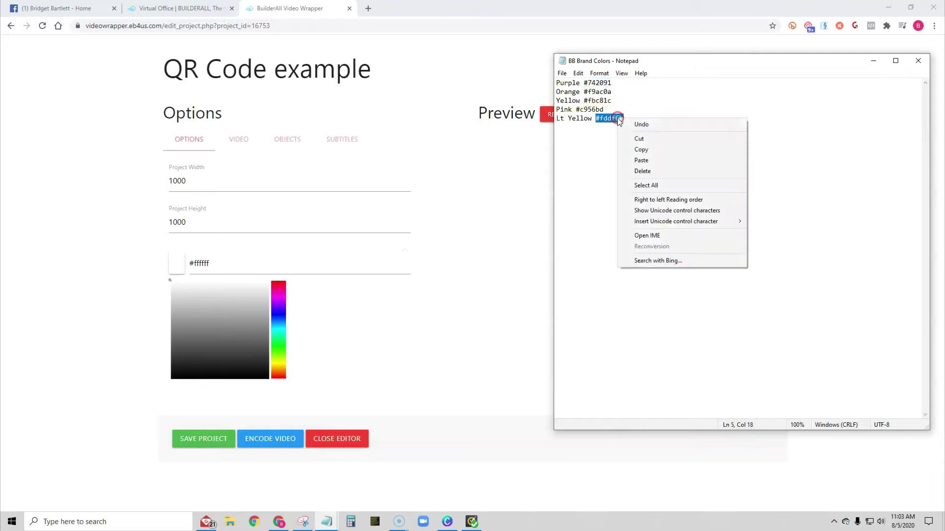
click(632, 147)
click(217, 263)
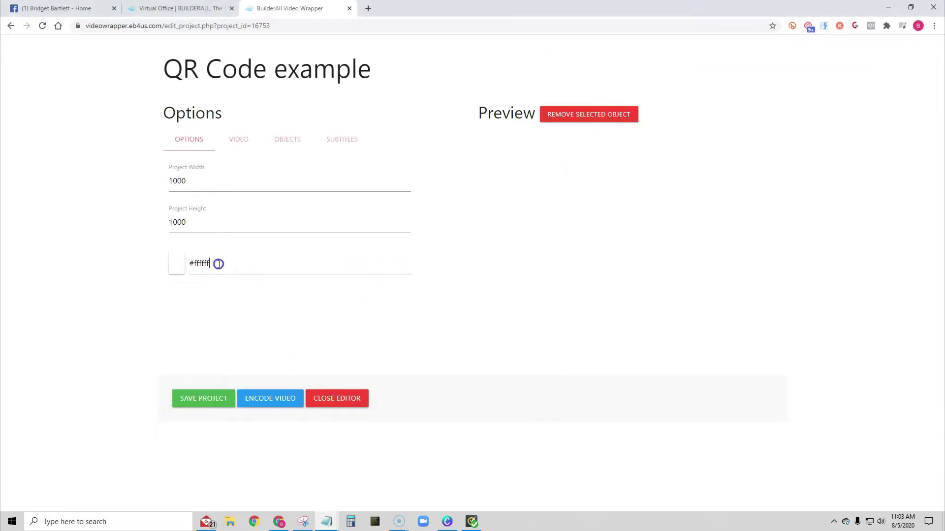
drag(217, 263, 182, 268)
key(ctrl+v)
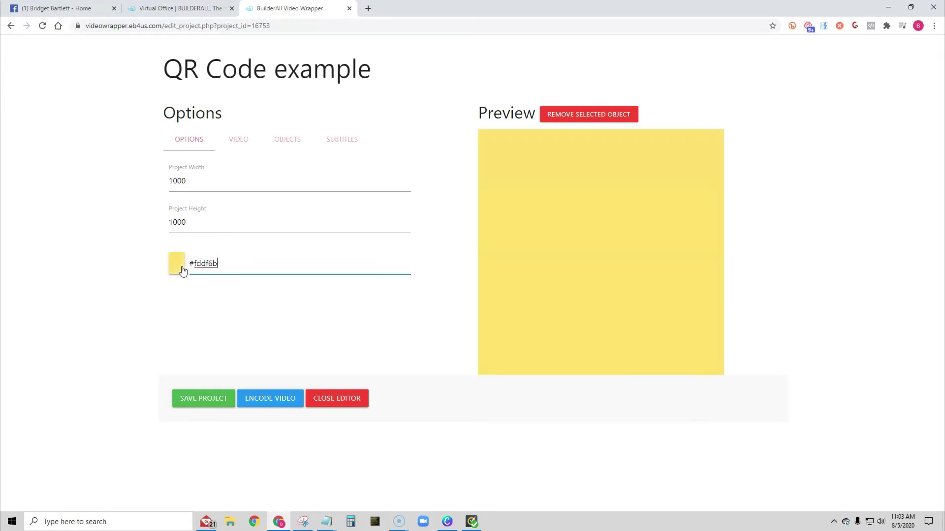
Upload the QR codes business MP4 from the computer as the project's video.
click(239, 141)
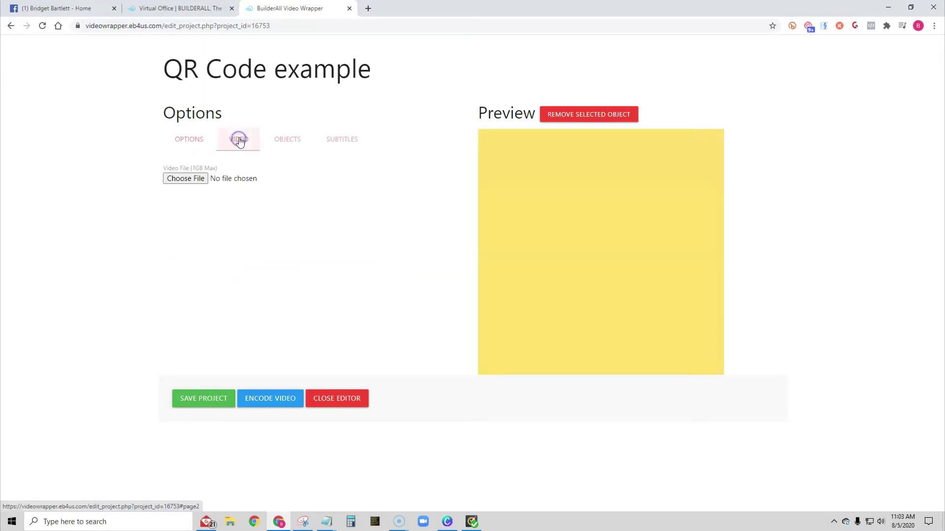
click(184, 180)
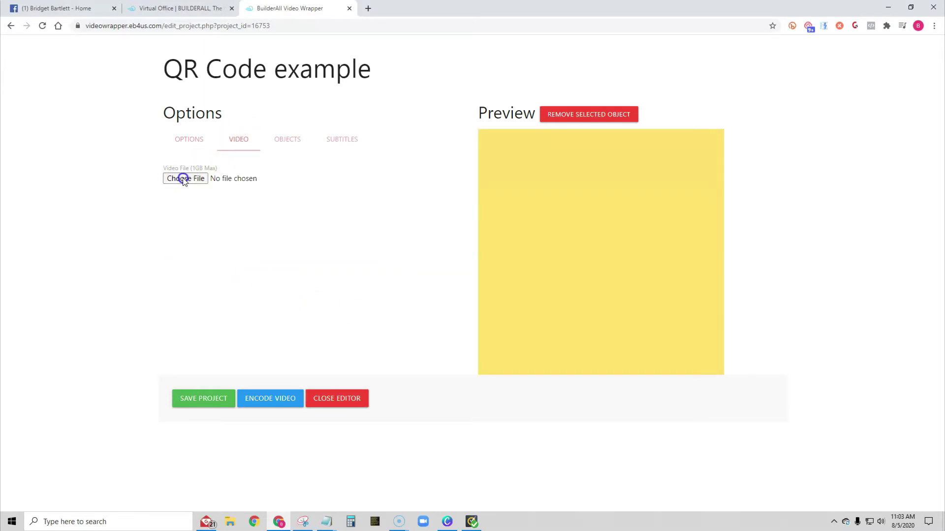
double_click(109, 158)
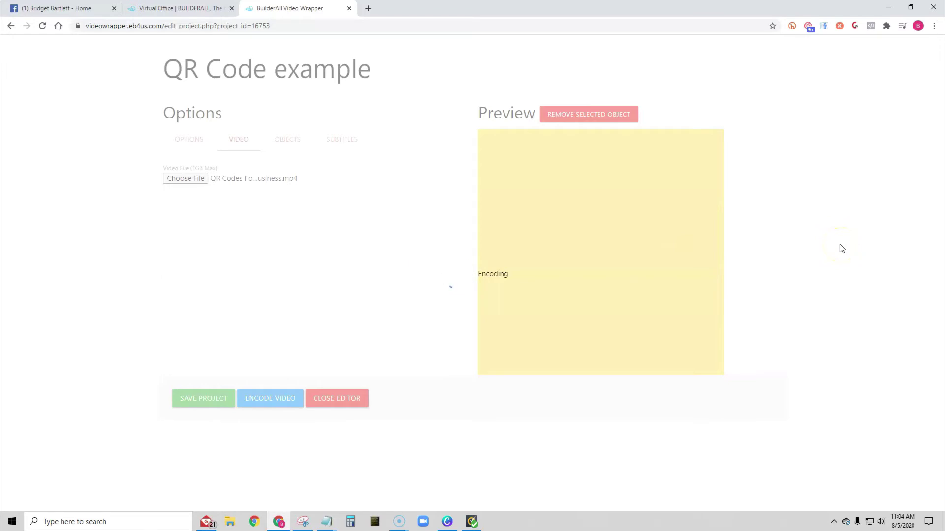
Resize and position the video to span the full canvas width, leaving yellow bands of similar height above and below.
drag(613, 257, 608, 239)
drag(714, 296, 667, 296)
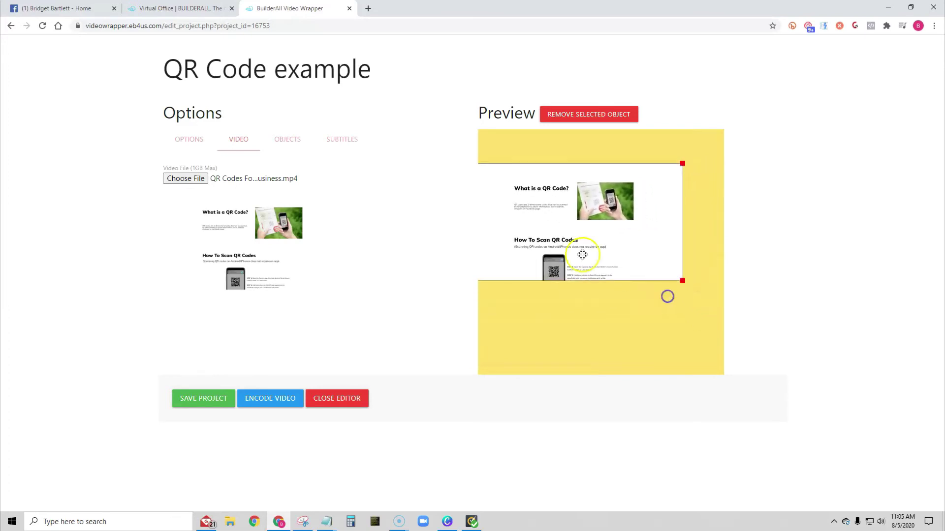
drag(573, 225, 584, 246)
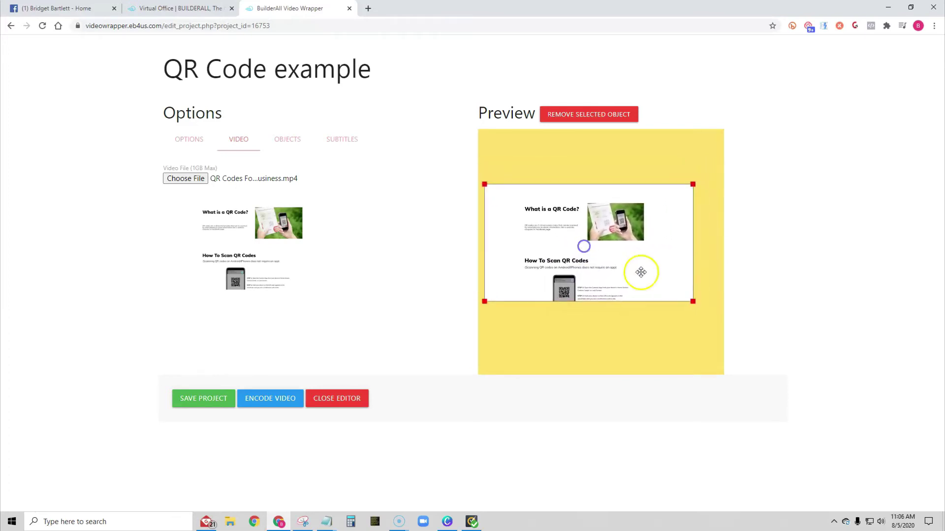
drag(693, 302, 713, 312)
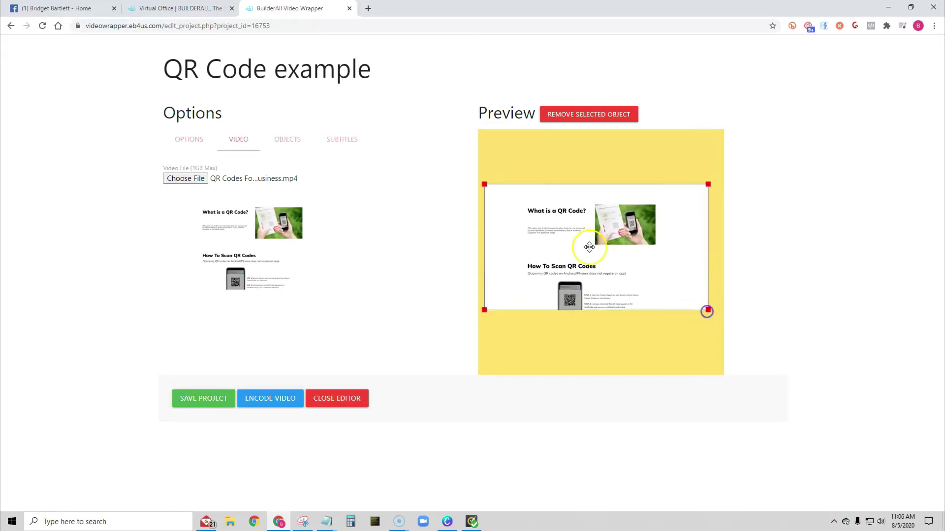
drag(589, 245, 589, 241)
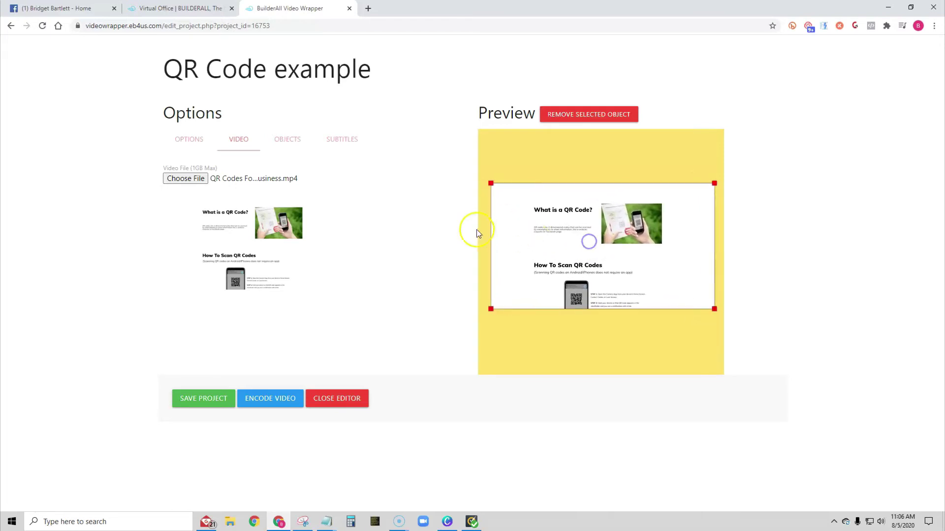
drag(714, 308, 723, 315)
click(497, 310)
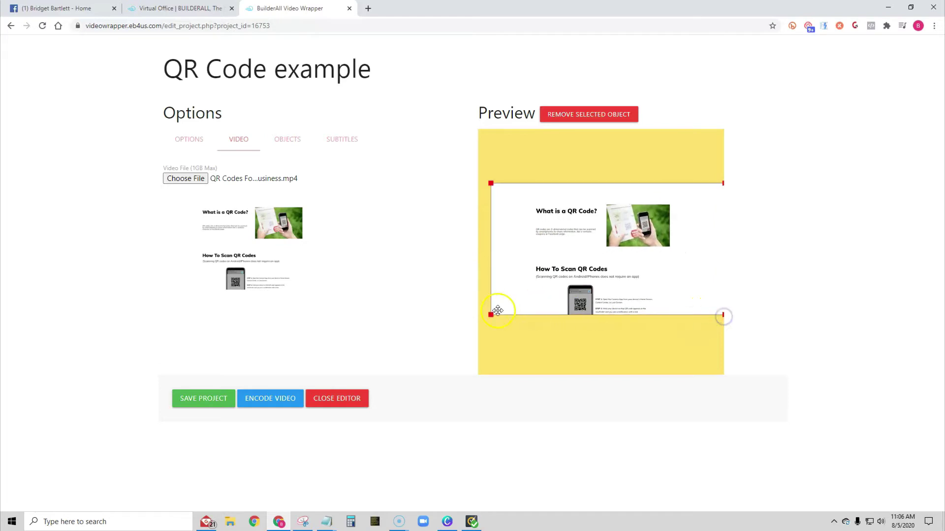
drag(491, 315, 473, 321)
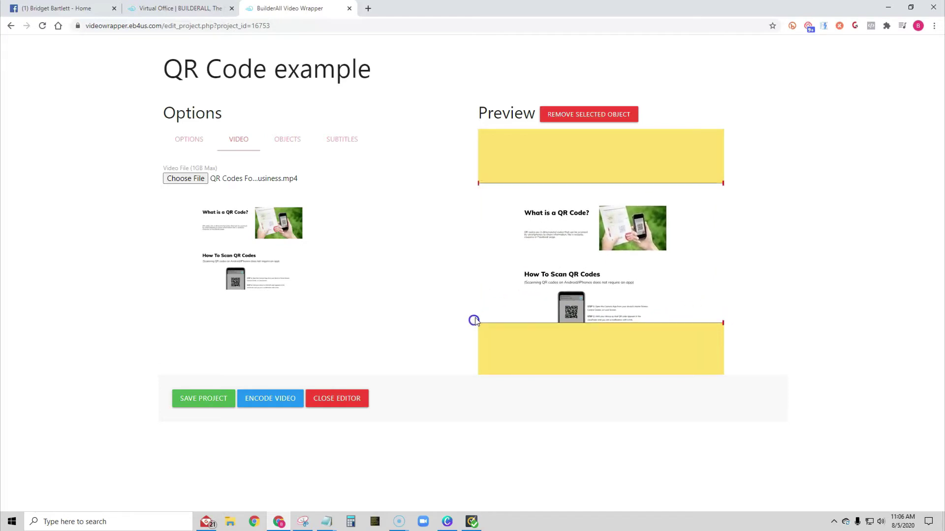
mouse_move(597, 261)
mouse_down()
mouse_move(597, 251)
mouse_move(590, 258)
mouse_up()
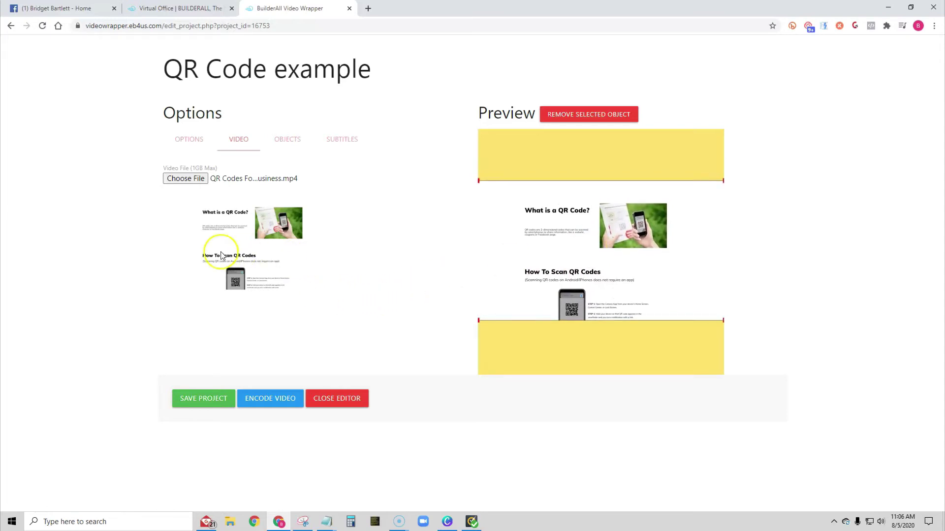
Add the "Vision QR CODE" image from the computer to the project.
click(288, 141)
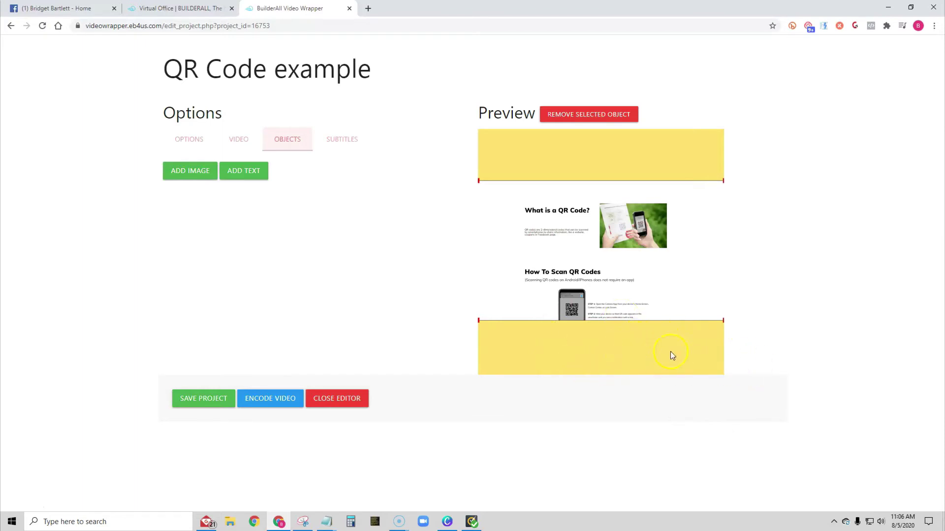
click(180, 171)
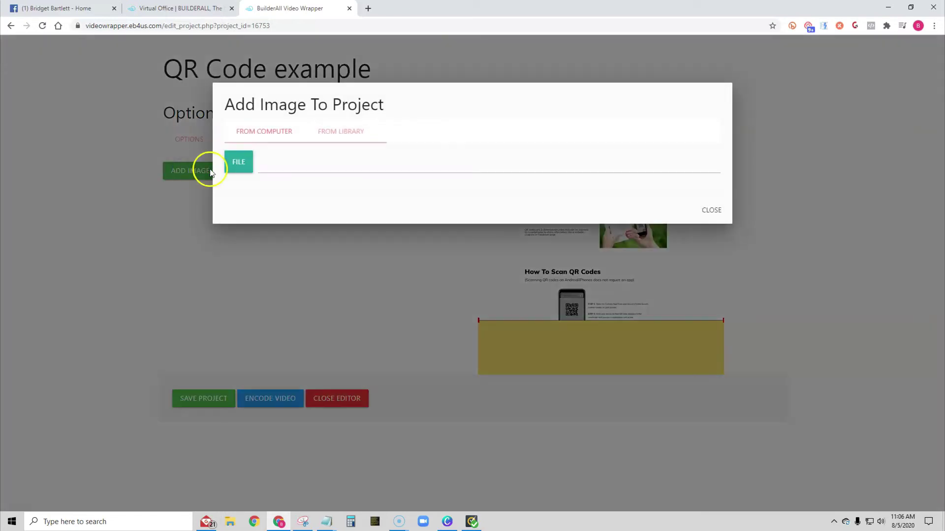
click(262, 133)
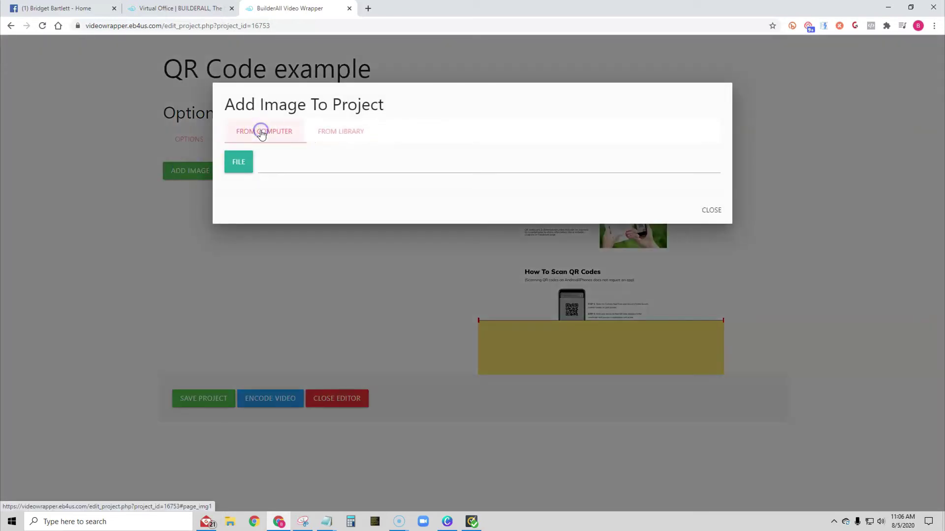
click(237, 163)
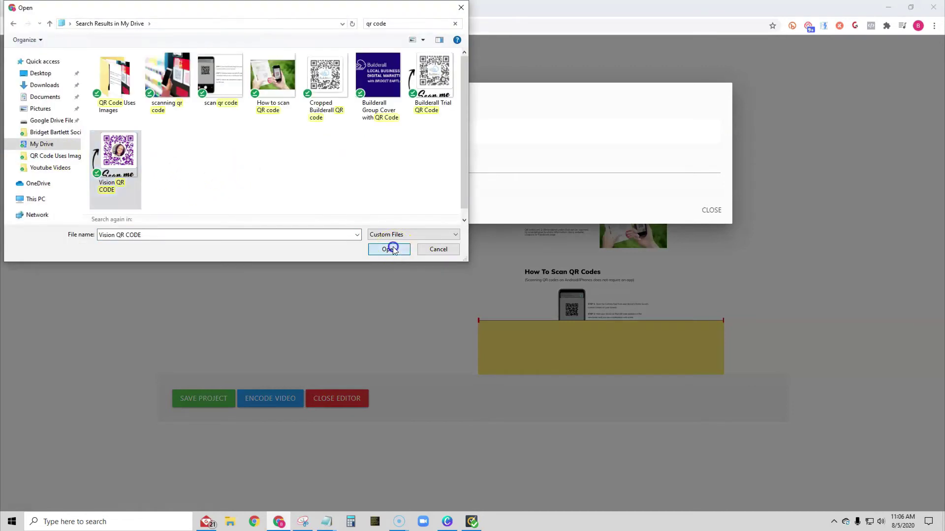
click(393, 246)
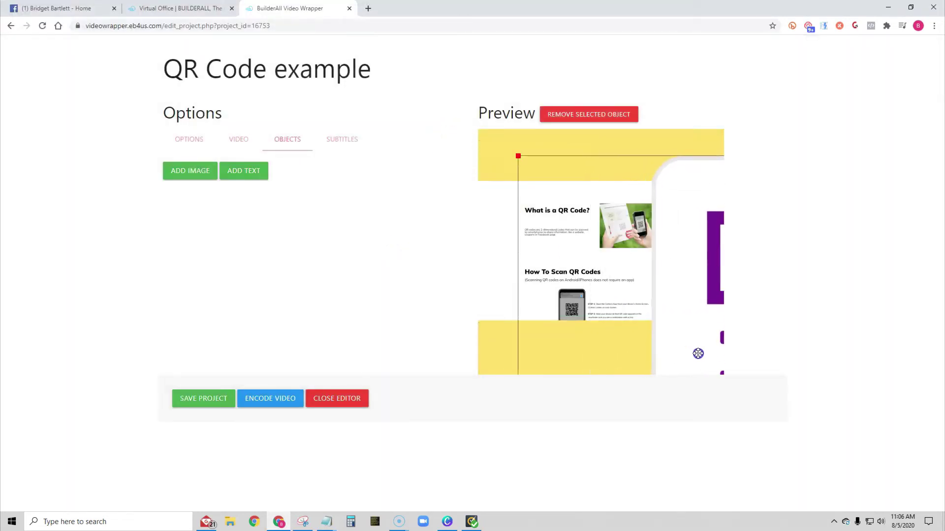
Shrink the QR code image and place it at the right end of the yellow band below the video.
drag(517, 155, 569, 195)
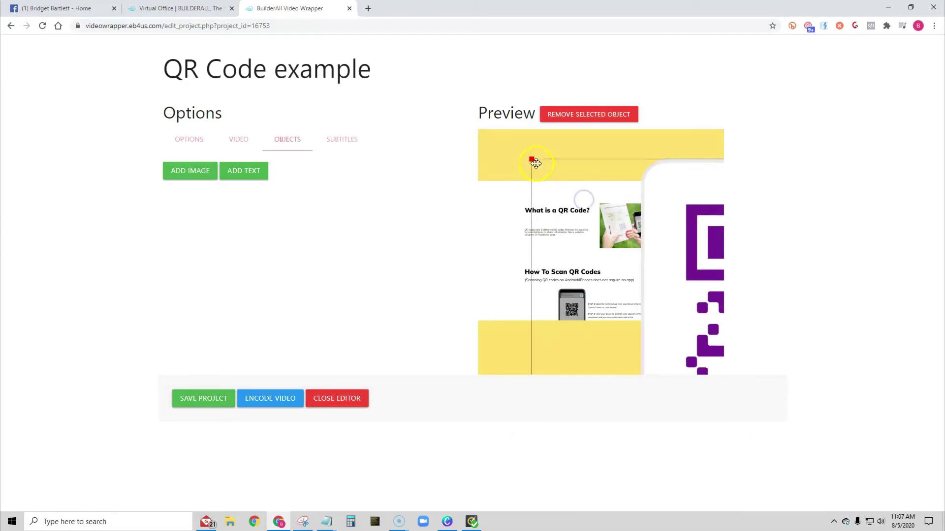
drag(530, 159, 551, 206)
drag(505, 141, 696, 348)
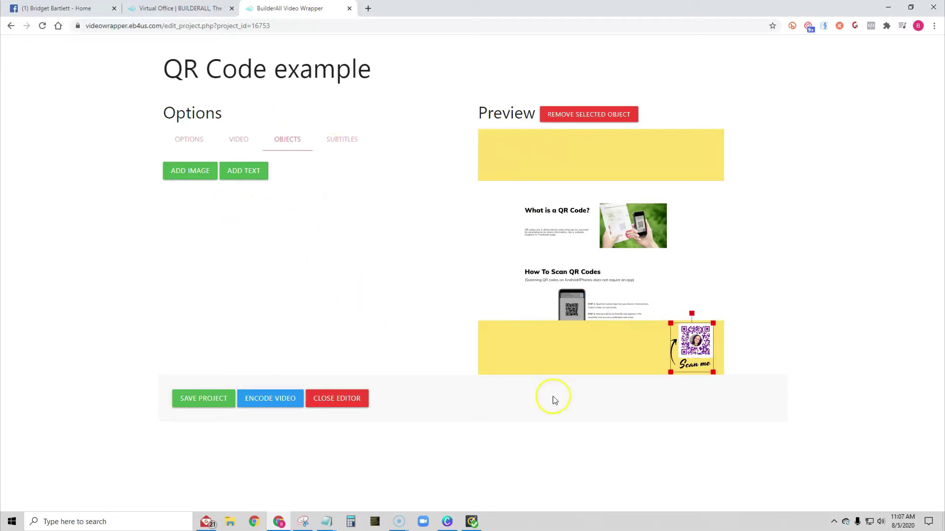
click(511, 347)
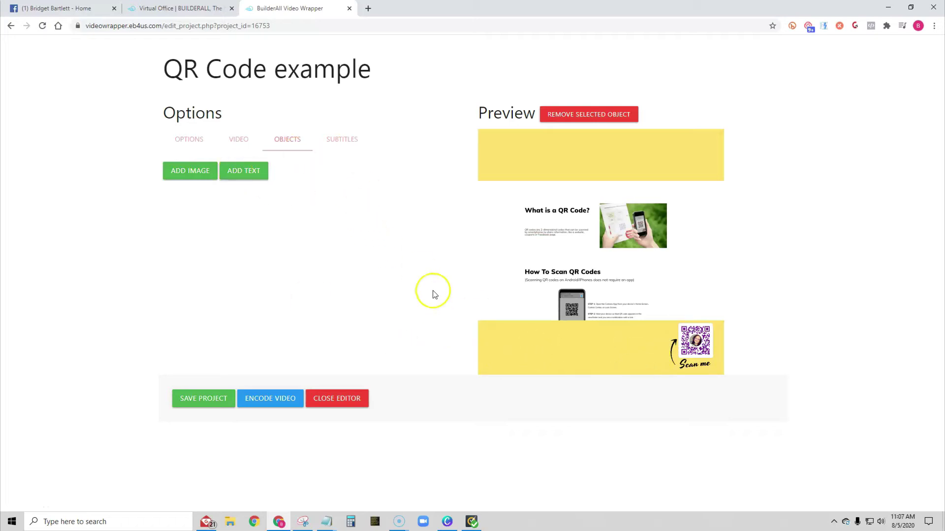
Start a new text object in the Impact font with the wording "TRY IT NOW".
click(251, 172)
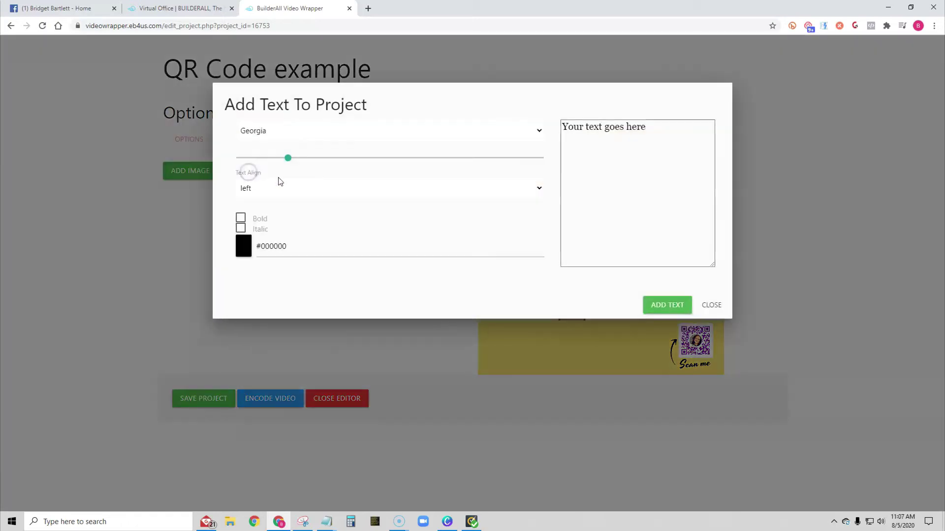
click(281, 136)
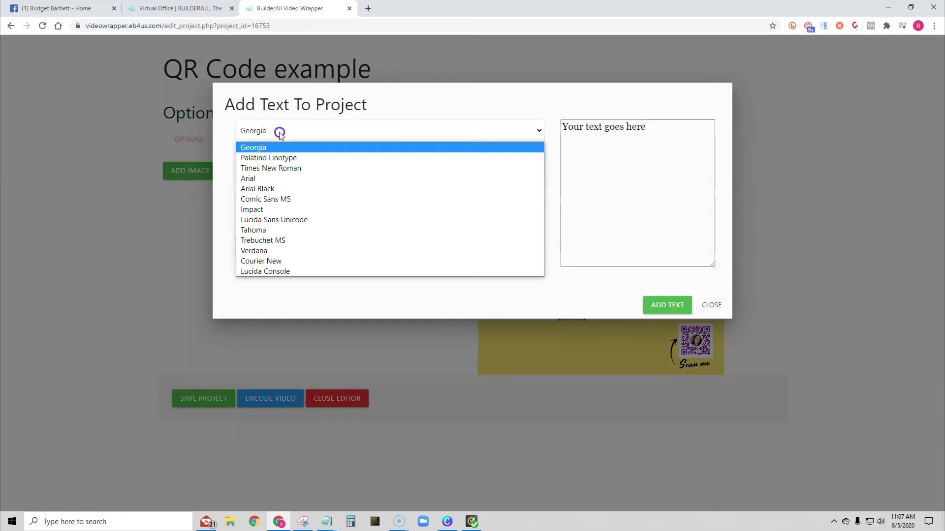
click(278, 208)
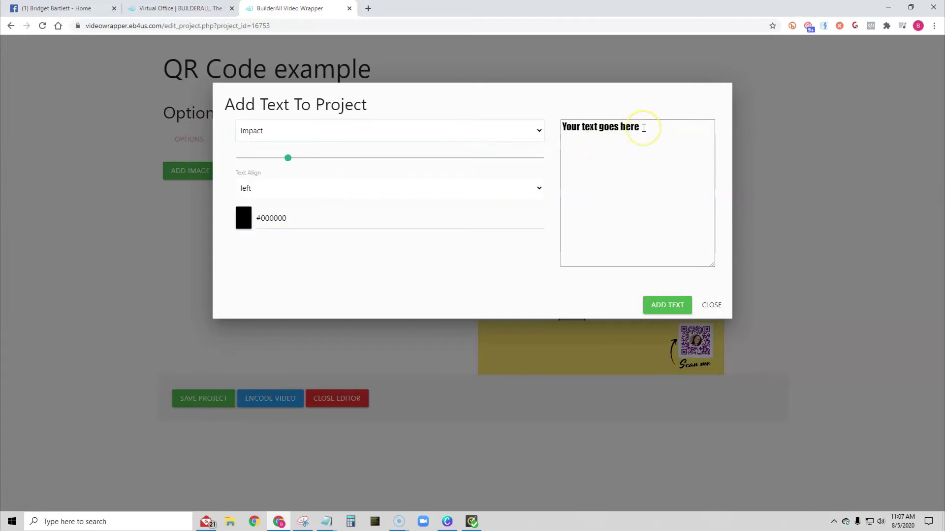
drag(643, 128, 565, 128)
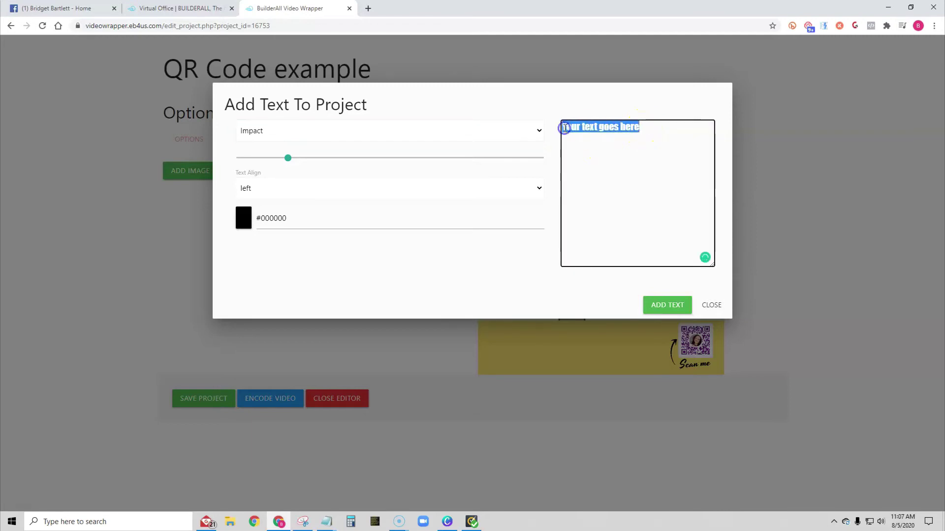
text(TRY IT NOW)
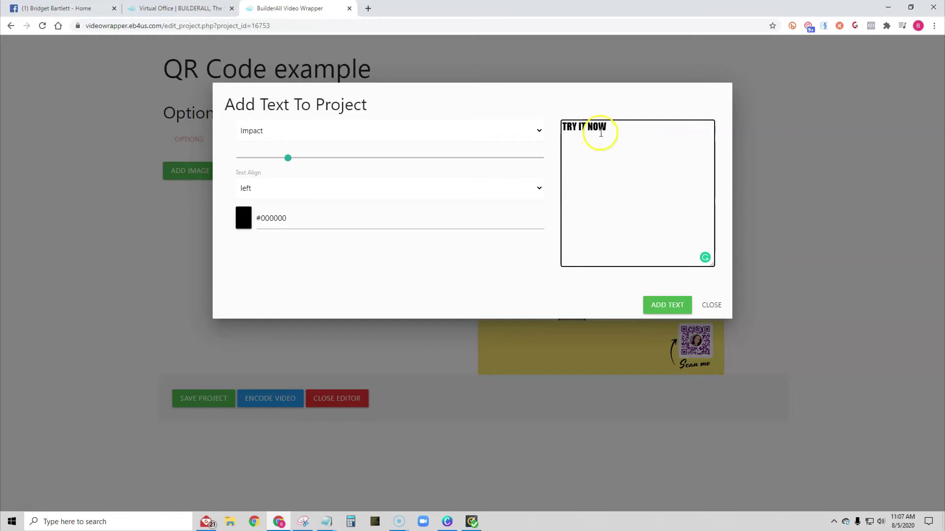
Insert the right-pointing hand emoji after "TRY IT NOW" in the text.
right_click(613, 131)
click(635, 141)
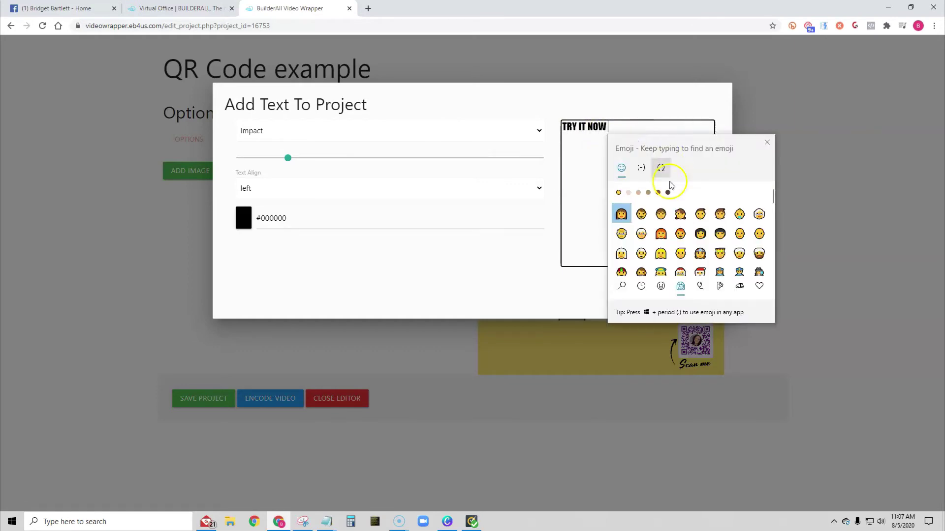
click(649, 290)
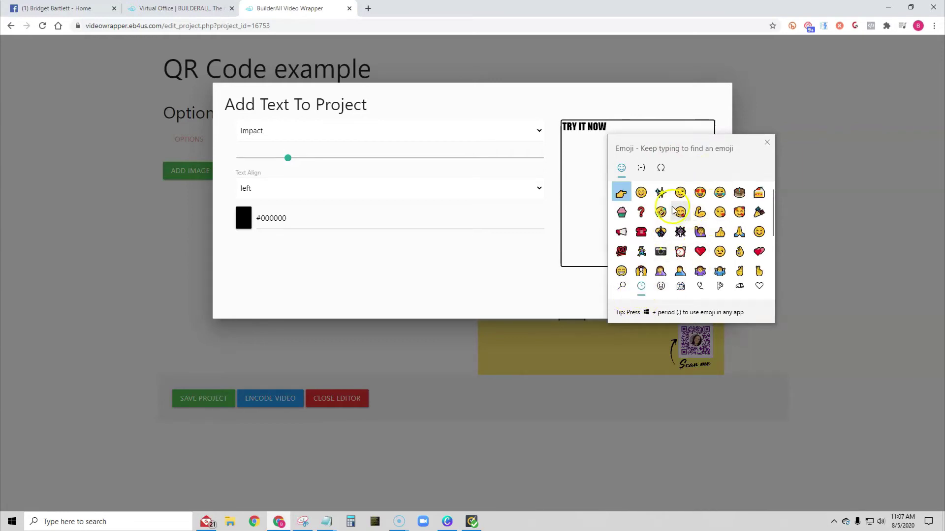
click(620, 192)
click(767, 142)
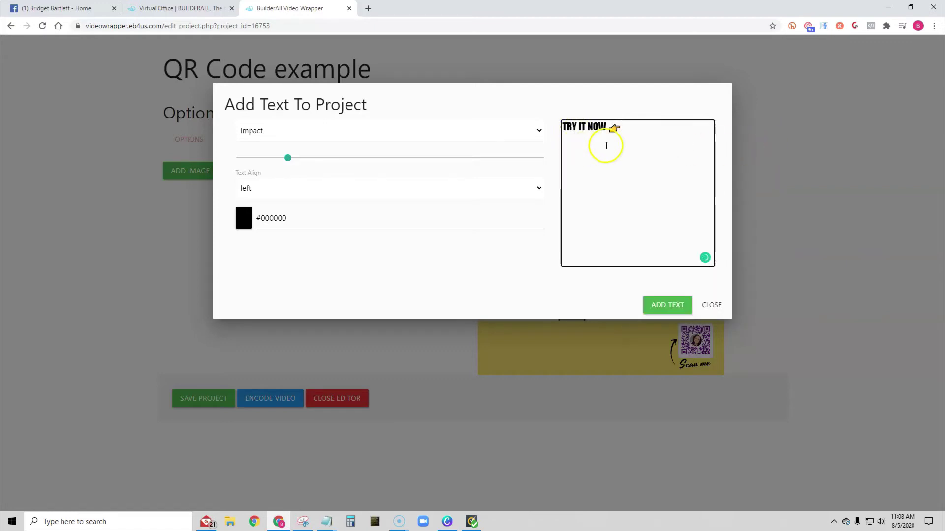
Enlarge the font size of the "TRY IT NOW" text and keep its alignment set to left.
click(291, 161)
drag(304, 164, 326, 158)
click(269, 189)
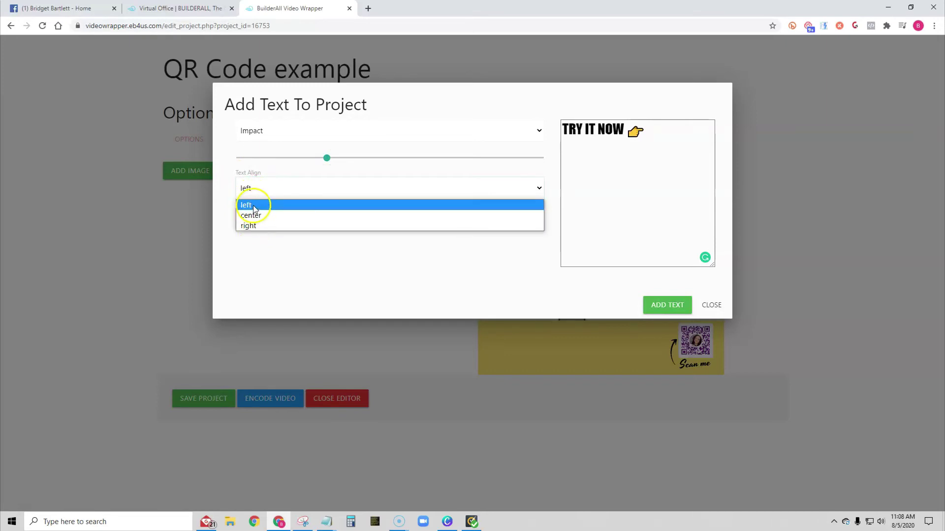
click(252, 206)
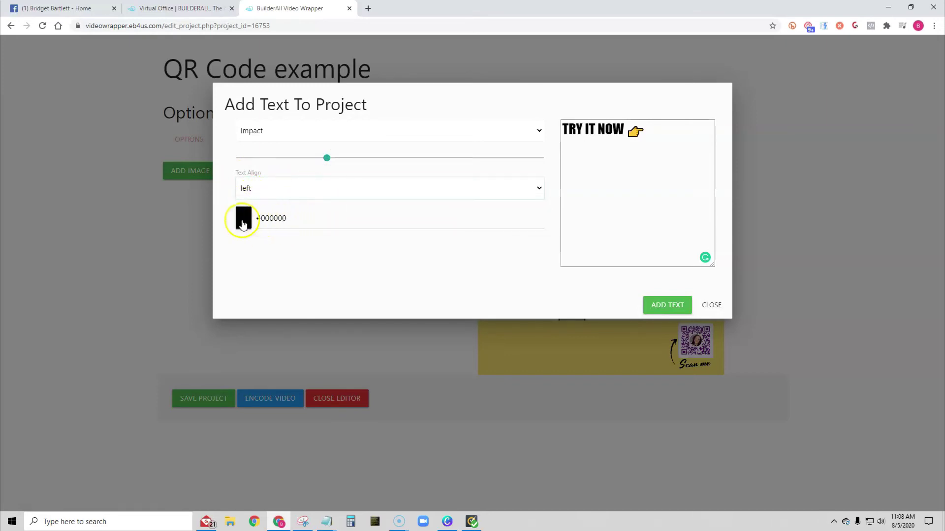
Set the text colour to the purple #742091 copied from the BB Brand Colors note in Notepad, and add the text to the project.
click(243, 222)
mouse_move(257, 257)
mouse_down()
mouse_move(320, 281)
mouse_move(301, 279)
mouse_move(295, 314)
mouse_move(285, 251)
mouse_move(252, 285)
mouse_move(325, 274)
mouse_move(291, 287)
mouse_move(307, 278)
mouse_move(318, 247)
mouse_move(348, 255)
mouse_move(344, 289)
mouse_move(351, 254)
mouse_up()
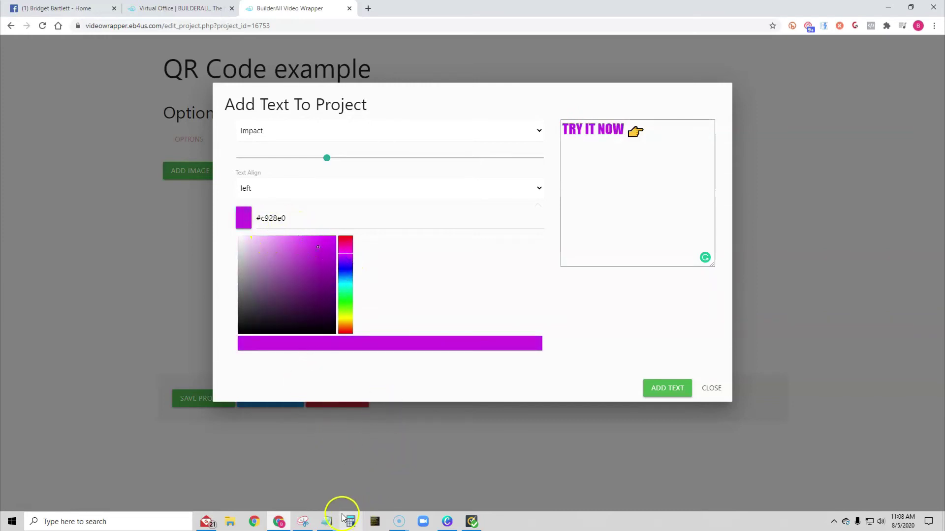
mouse_move(326, 517)
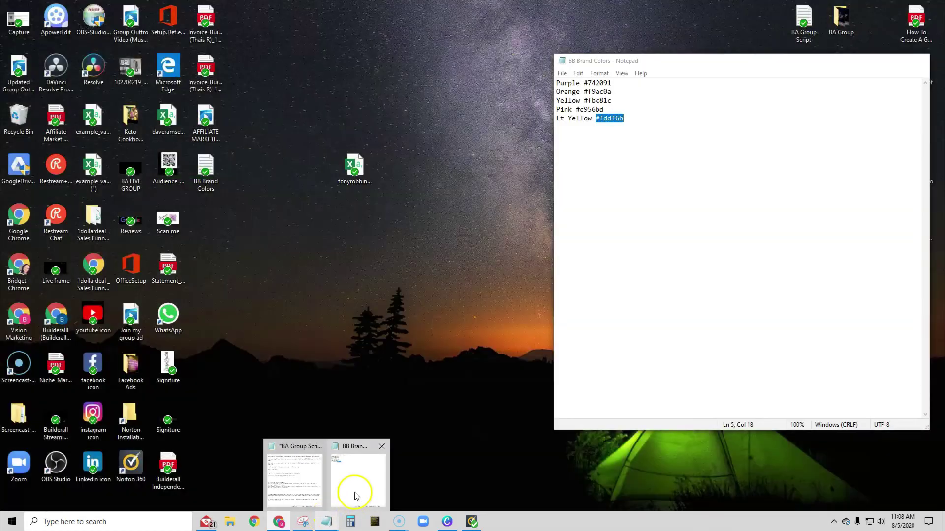
click(356, 496)
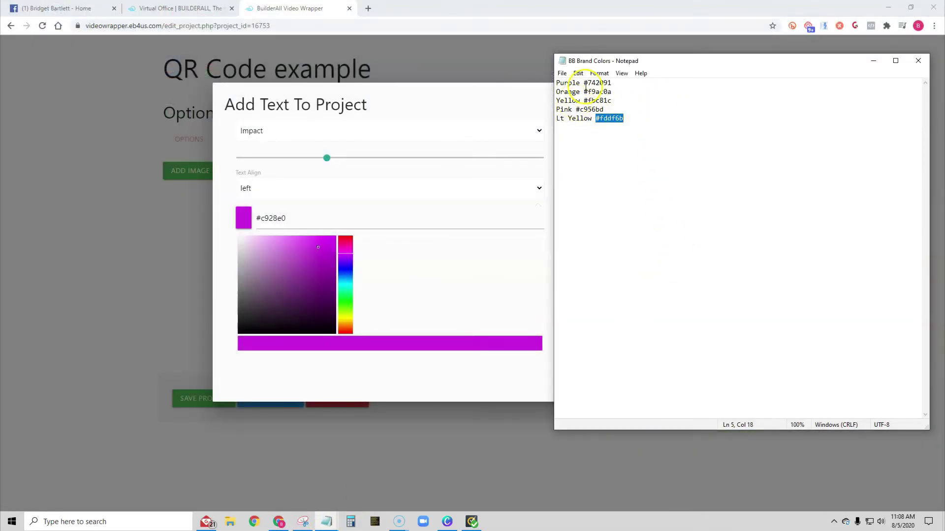
click(584, 84)
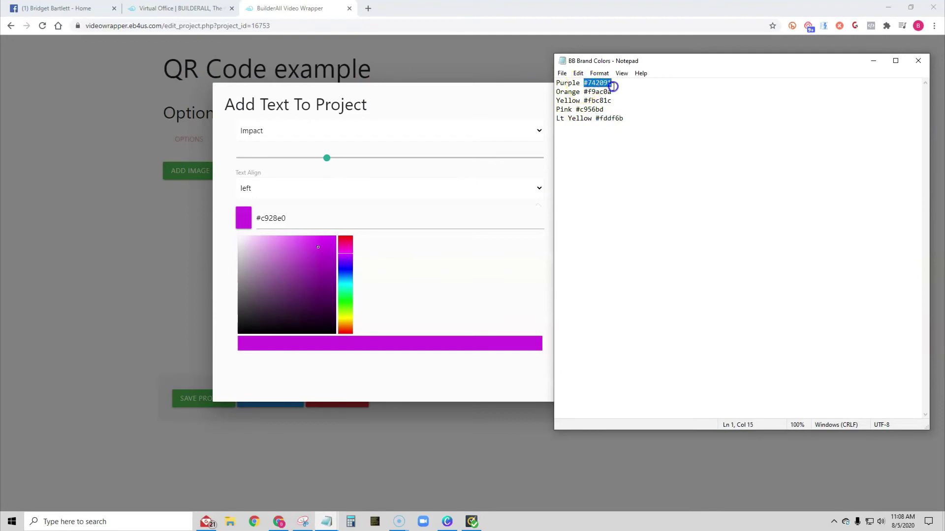
right_click(602, 83)
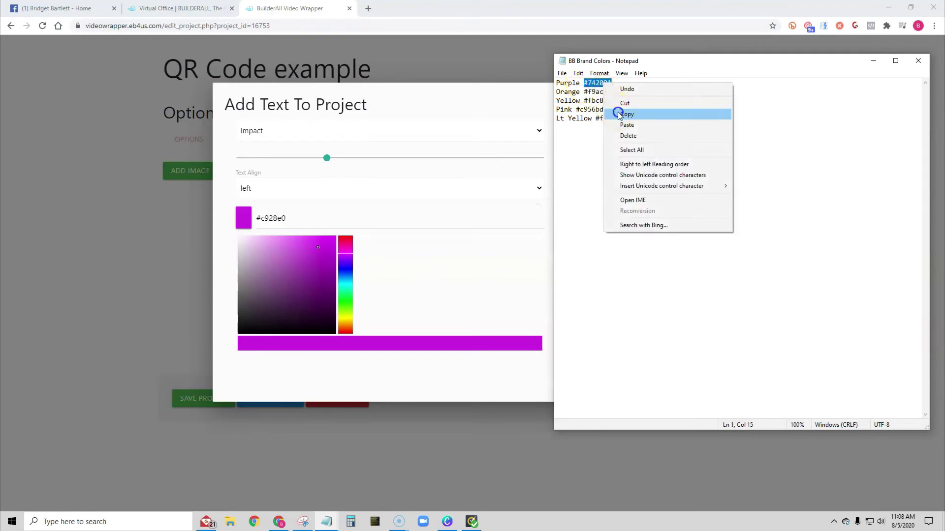
click(612, 113)
drag(305, 214, 247, 223)
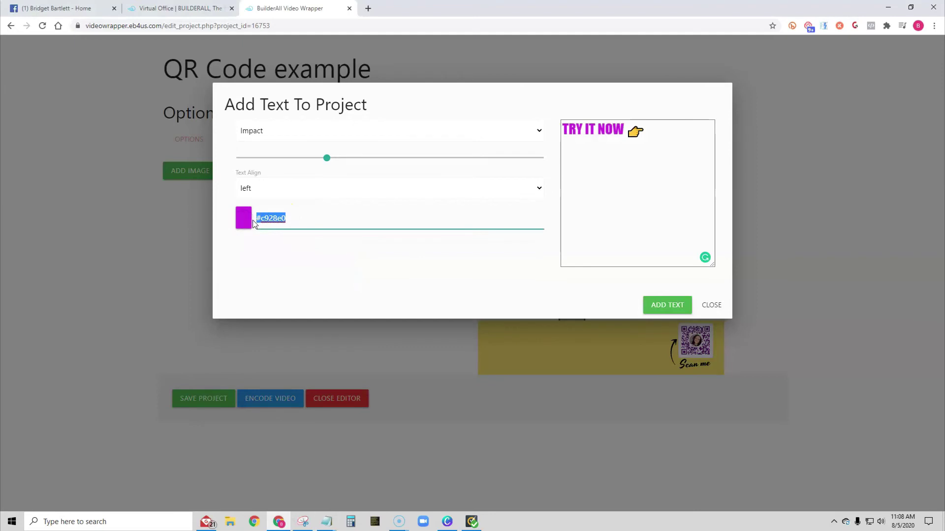
key(ctrl+v)
click(400, 272)
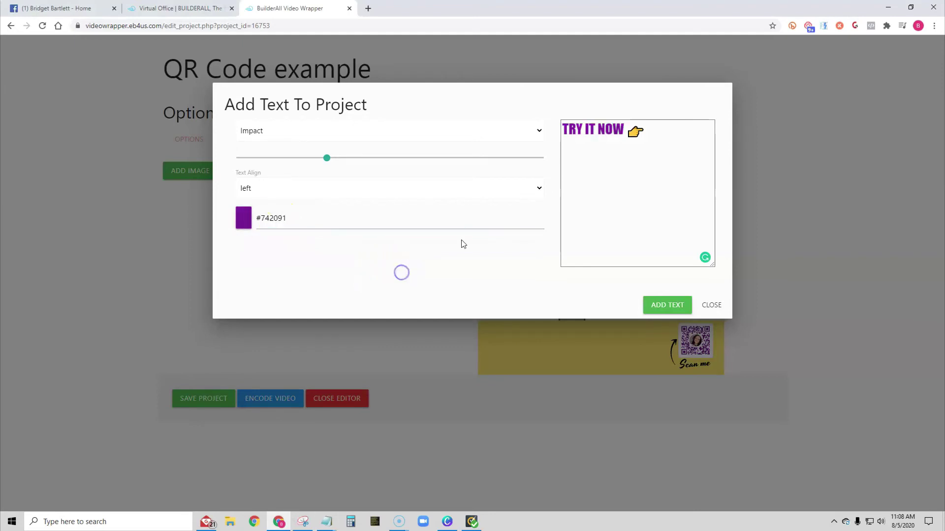
click(607, 132)
click(666, 307)
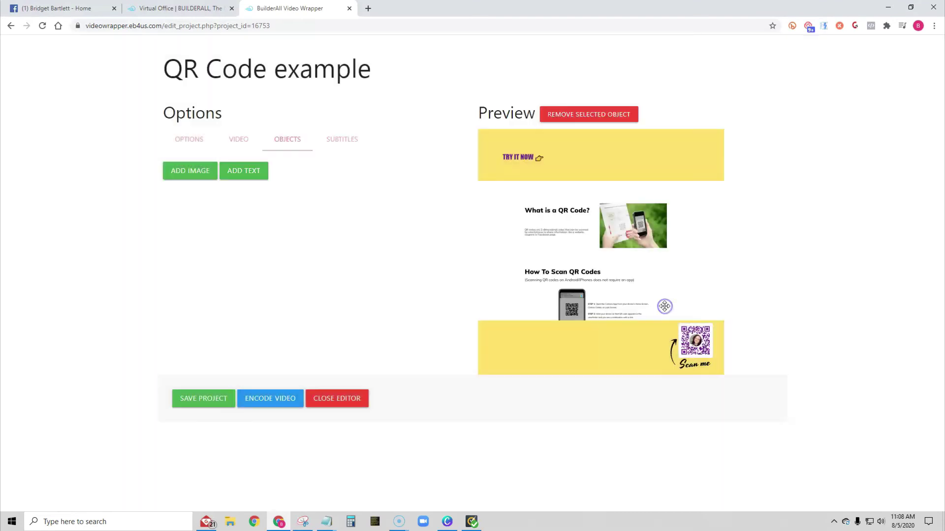
Move the "TRY IT NOW" text into the yellow band below the video and enlarge it to fill the space beside the QR code.
drag(526, 159, 512, 346)
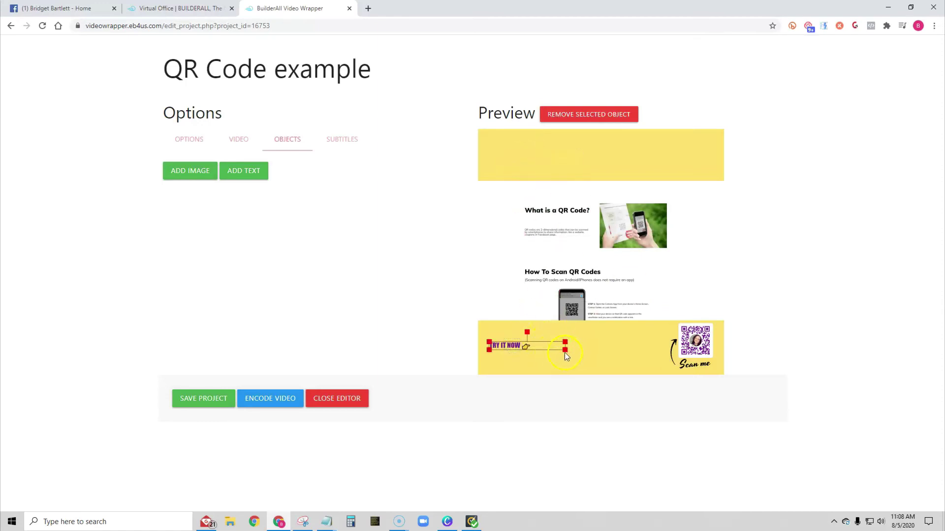
drag(568, 351, 789, 407)
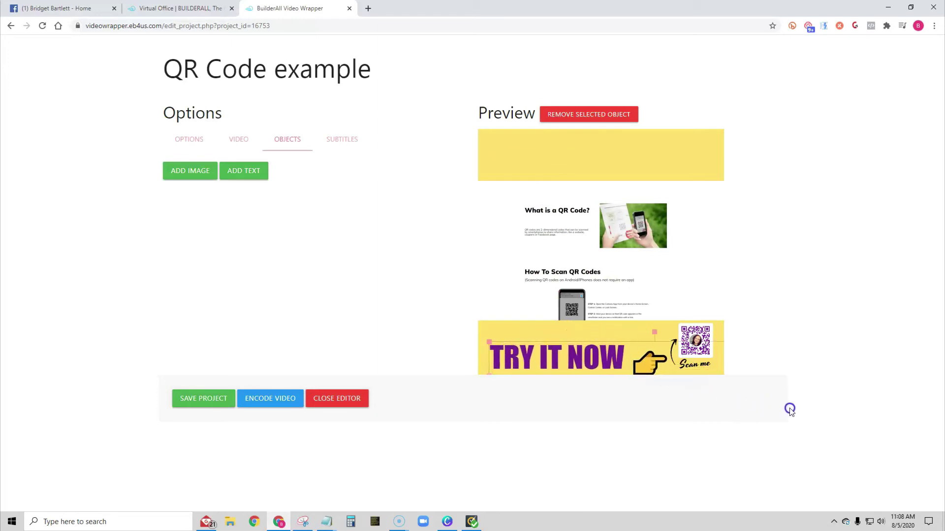
drag(562, 353, 558, 351)
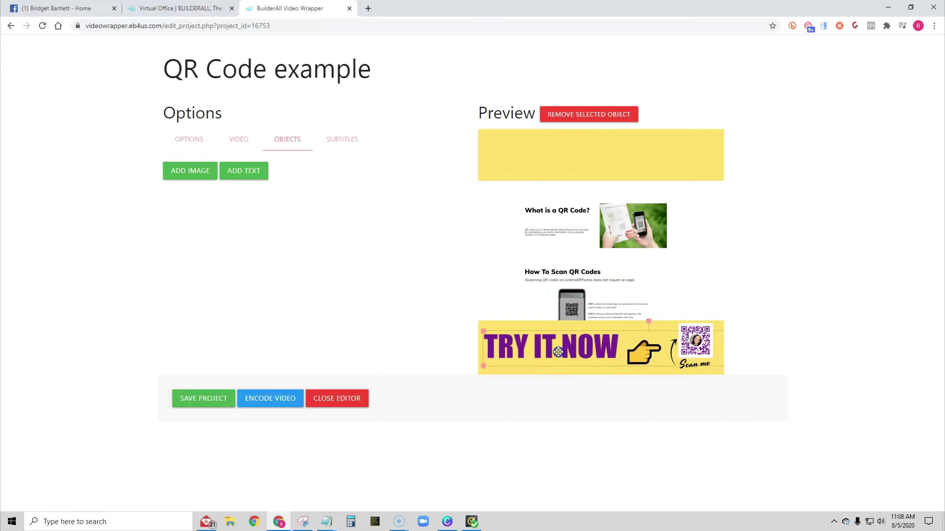
Nudge the QR code slightly left, and shrink and reposition the "TRY IT NOW" text so the hand clears the code's arrow.
click(697, 329)
drag(699, 327, 696, 327)
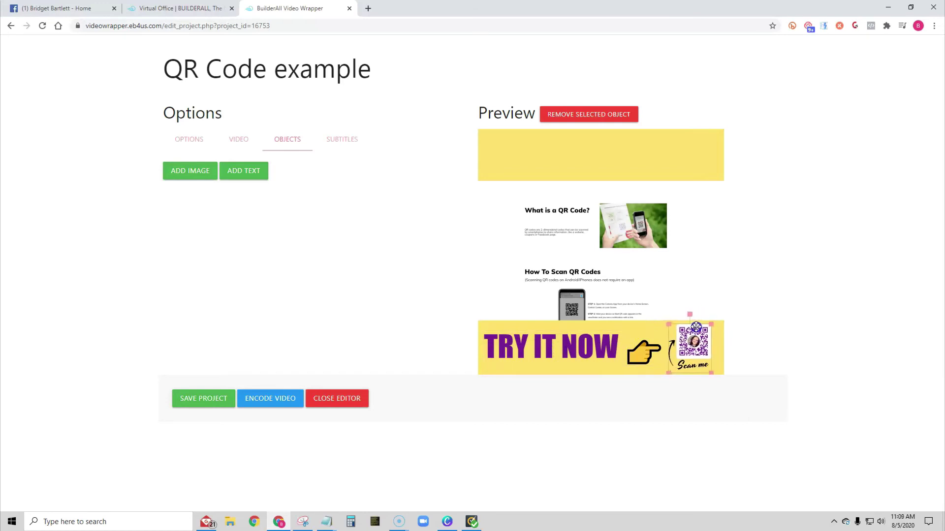
drag(539, 345, 543, 345)
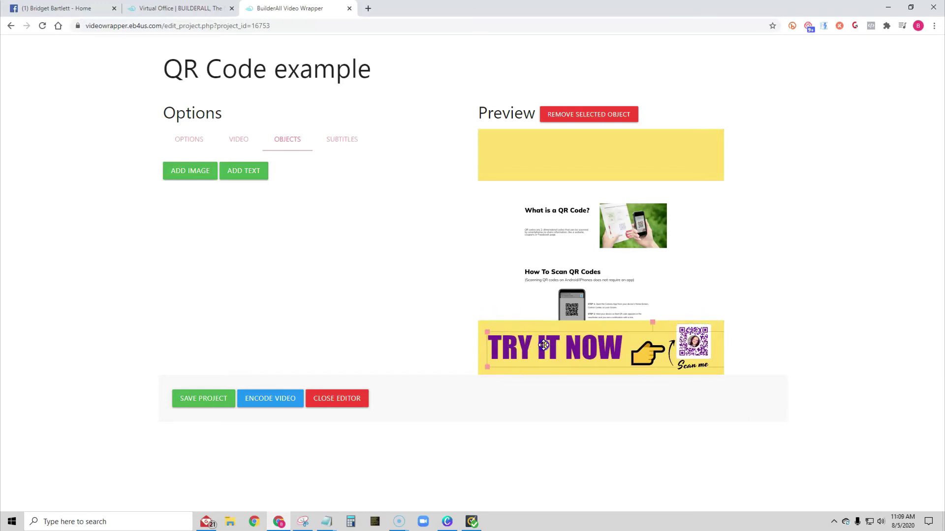
click(485, 333)
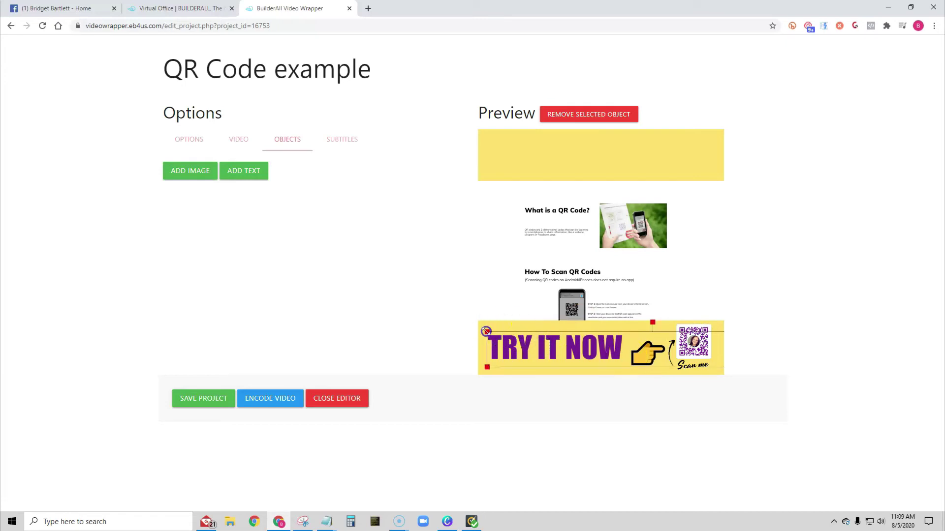
drag(485, 332, 498, 339)
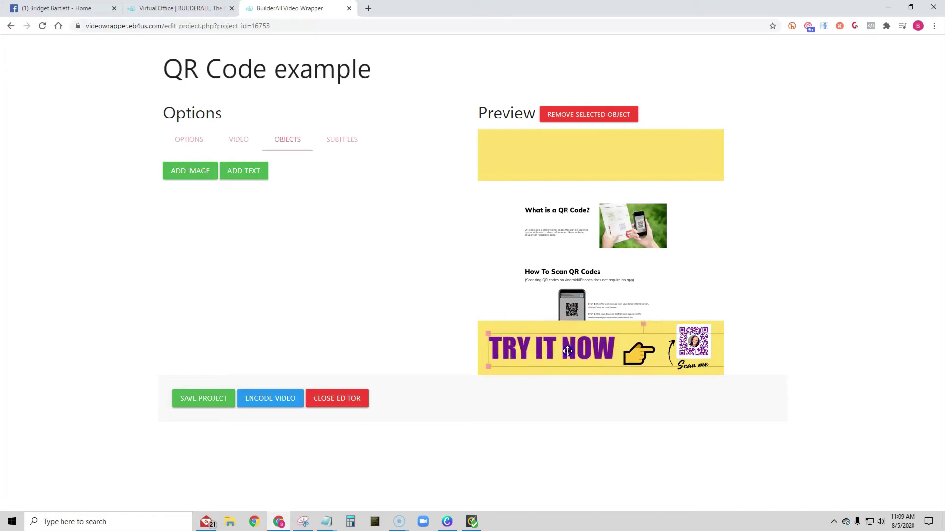
drag(567, 351, 568, 350)
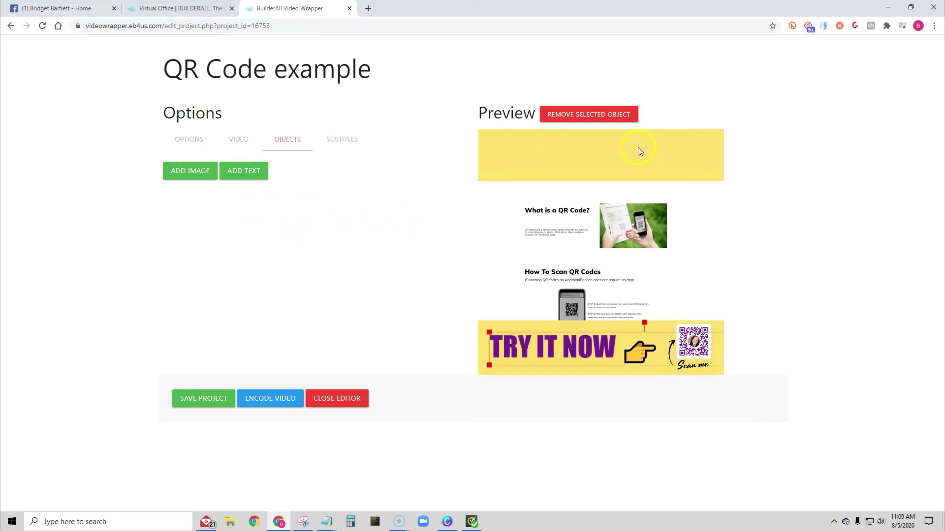
click(583, 156)
Start a second text object in Impact with the wording "WHY QR CODES?" and slightly enlarge its font size.
click(249, 171)
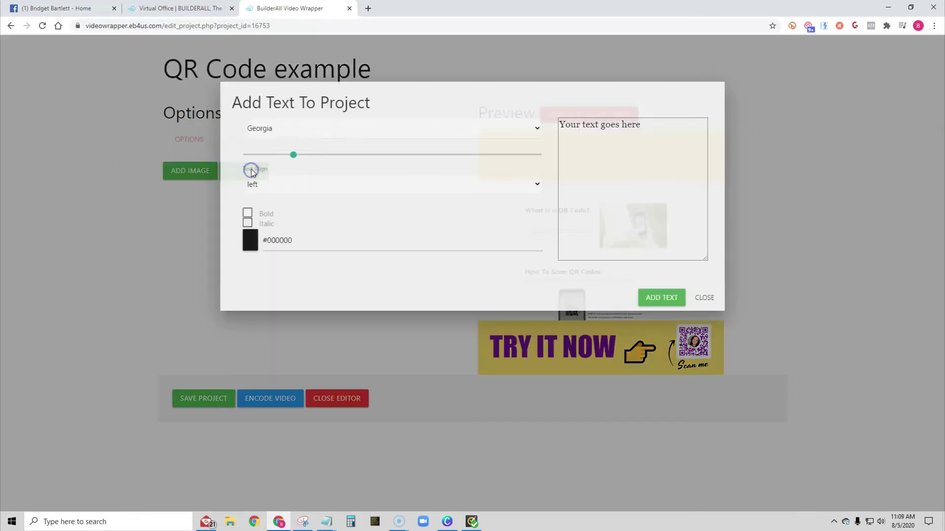
click(274, 136)
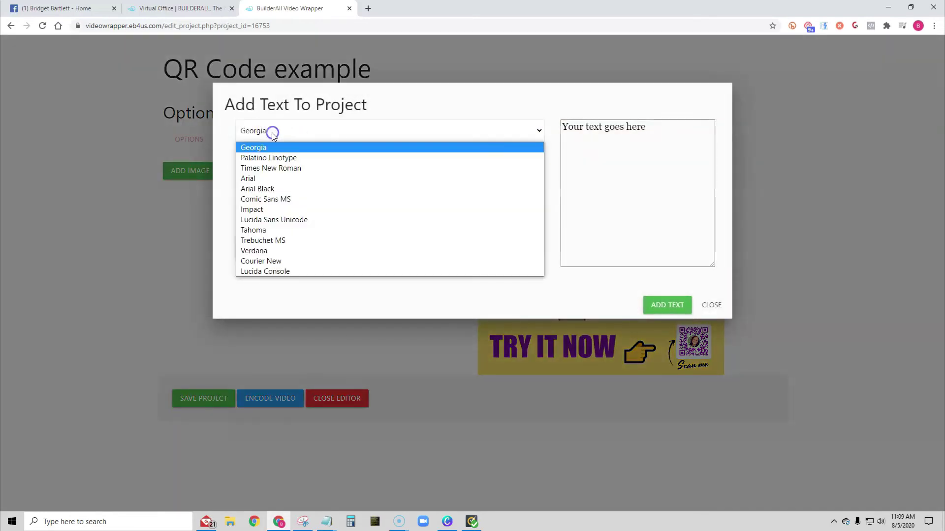
click(266, 213)
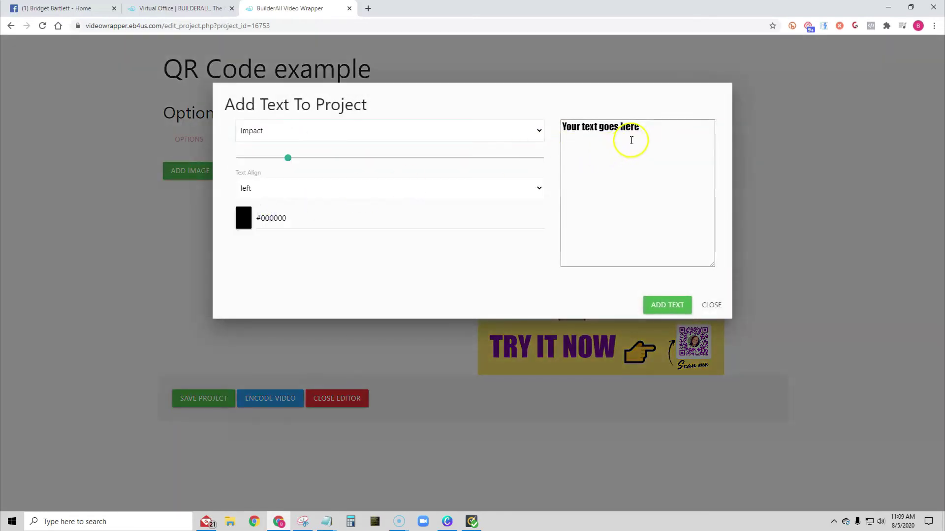
drag(642, 129, 568, 128)
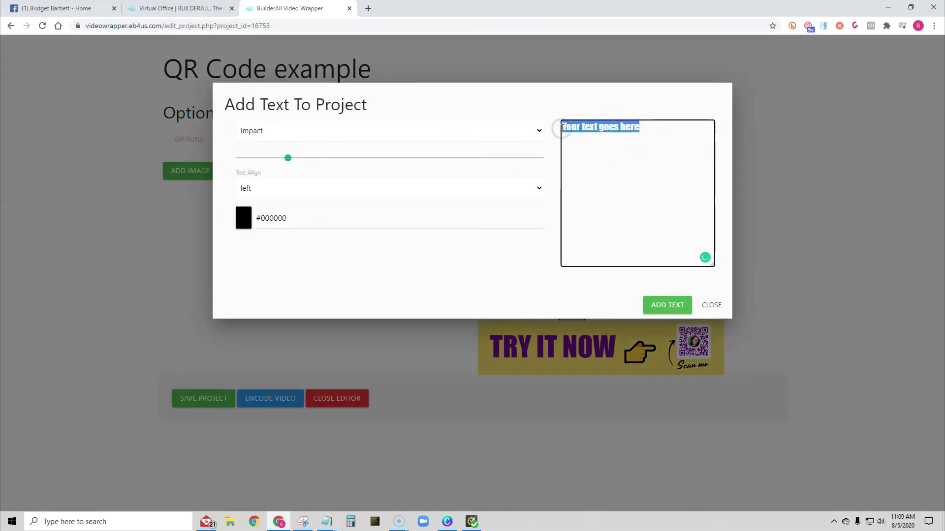
text(WHY QR CODES)
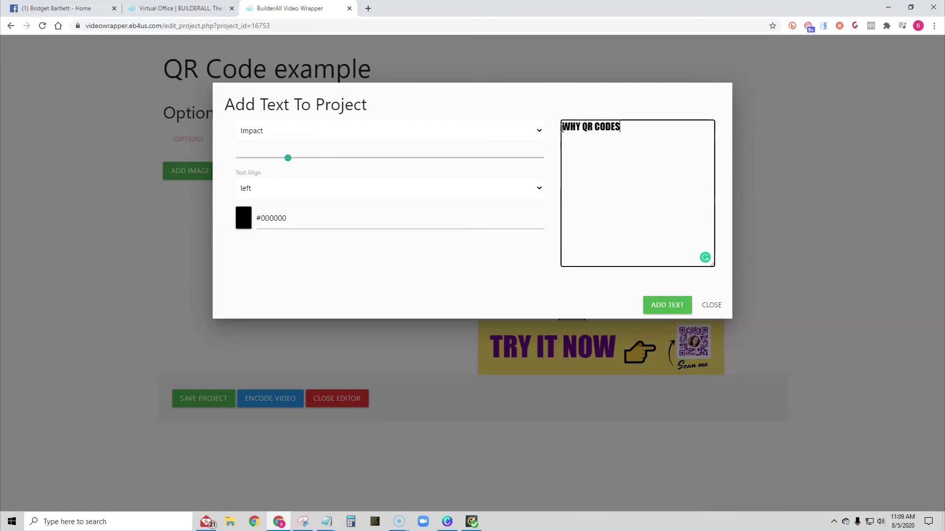
click(288, 158)
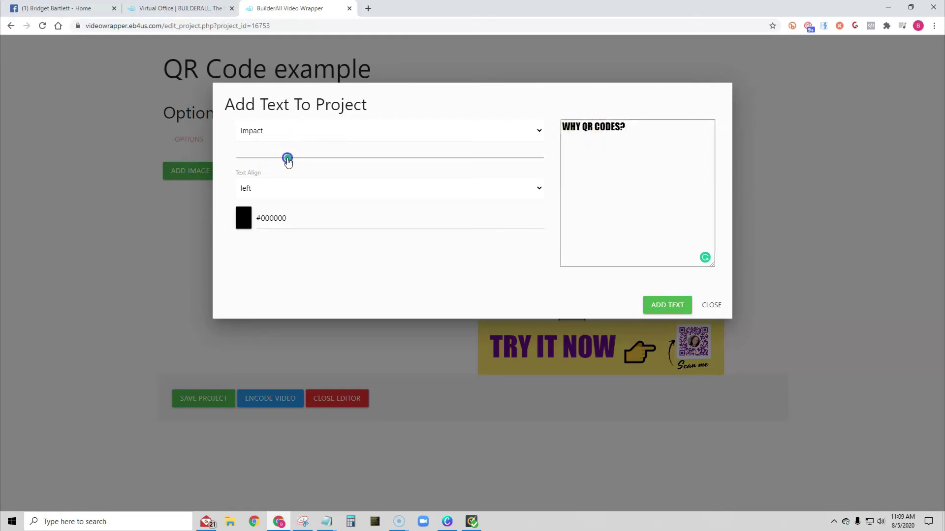
drag(303, 161, 306, 162)
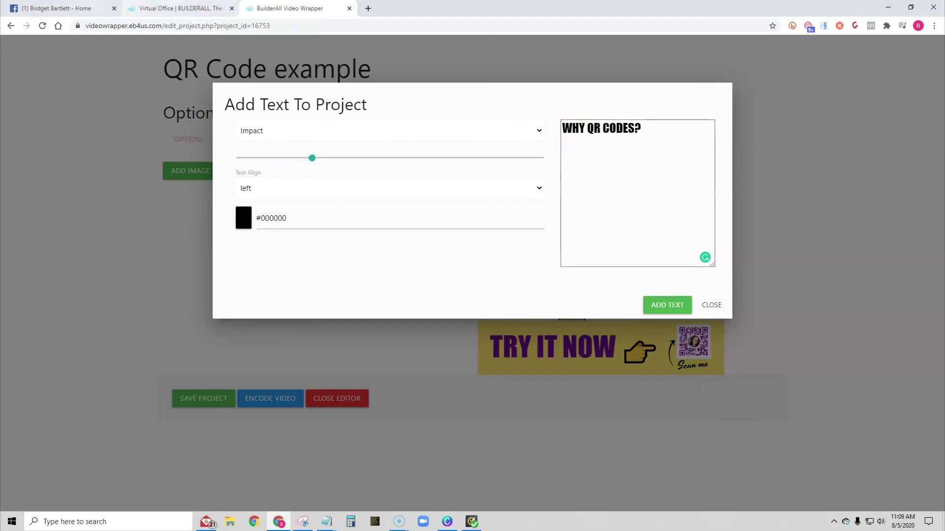
Check the heading wording on the finished QR code video in the Facebook post, and return to the Video Wrapper project.
click(98, 8)
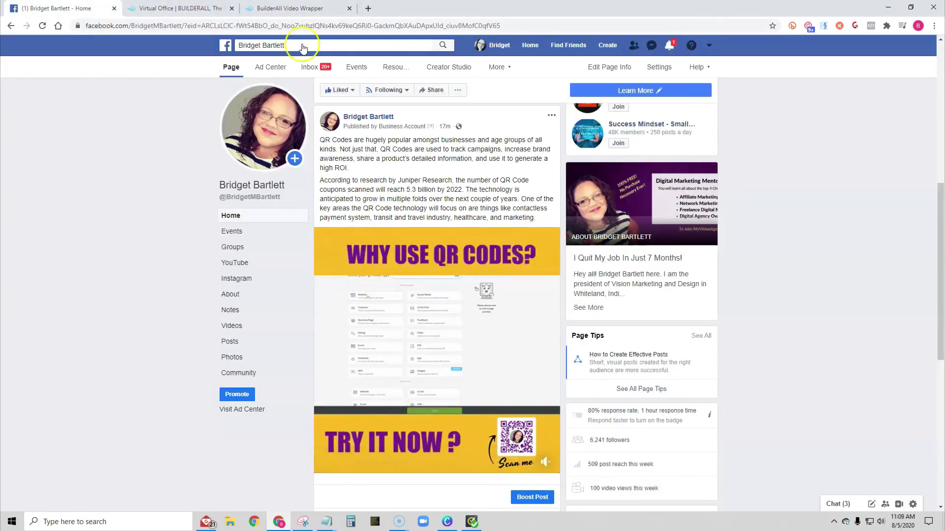
click(291, 8)
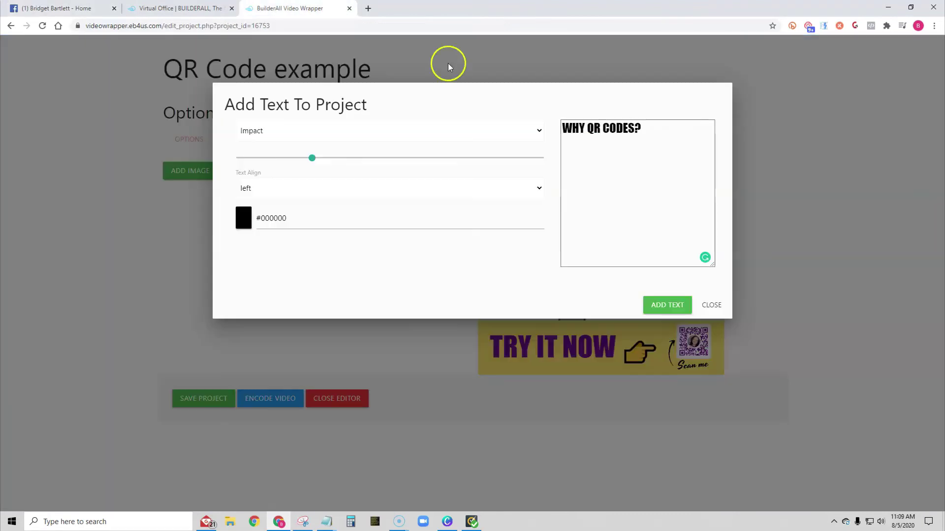
Change the heading wording to "WHY USE QR CODES?" and set its text alignment to center.
click(587, 129)
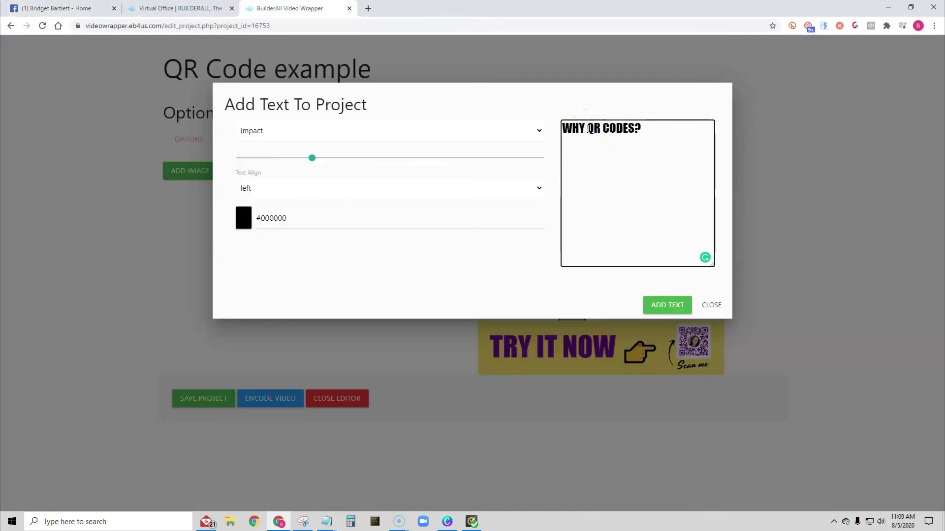
text(USE)
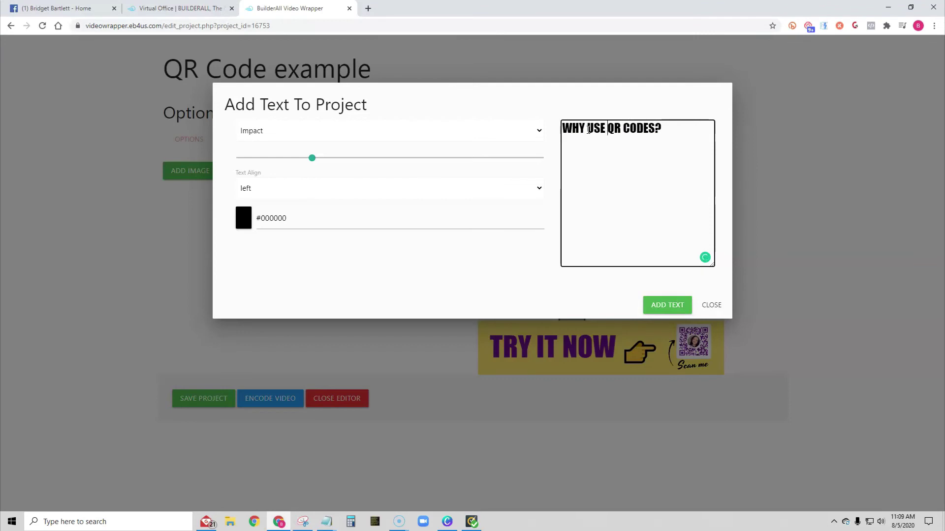
click(324, 187)
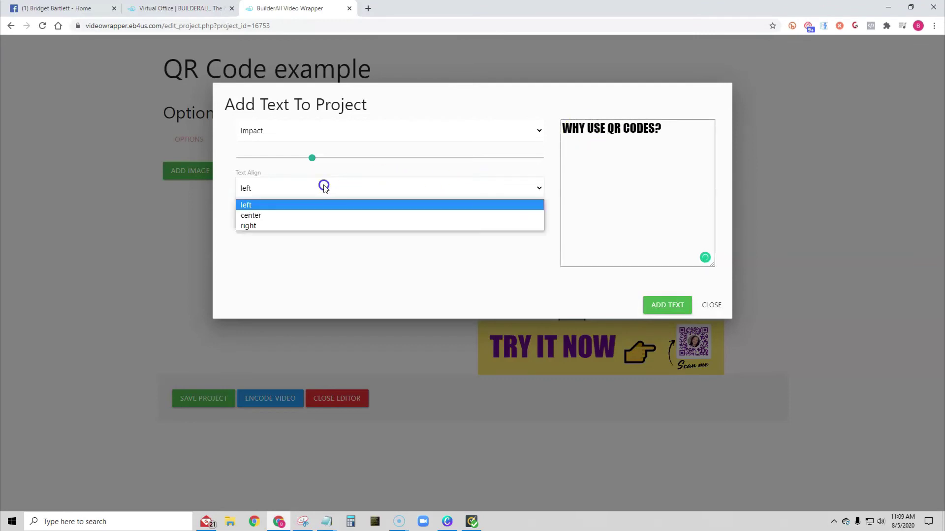
click(294, 215)
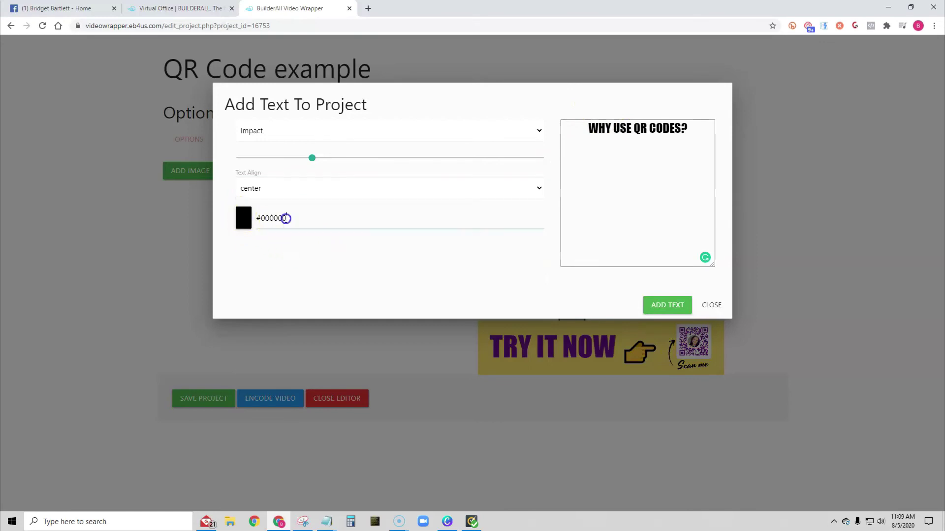
Colour the heading text purple #742091 and add it to the project.
drag(288, 218, 257, 217)
text(#742091)
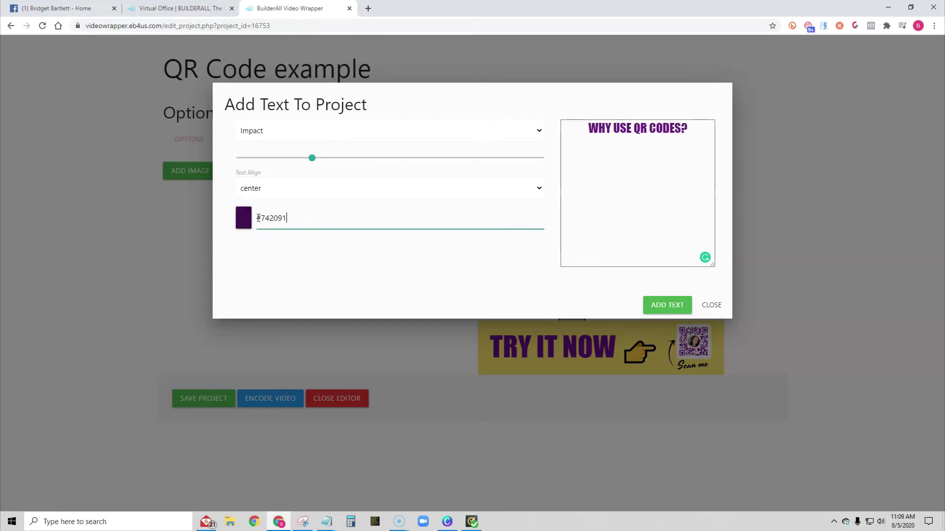
click(340, 256)
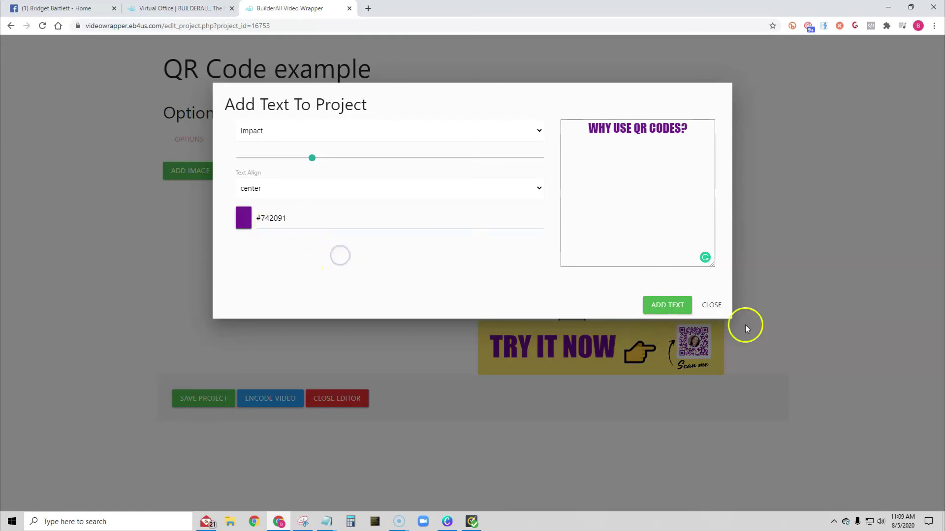
click(662, 305)
Enlarge the "WHY USE QR CODES?" heading and centre it in the yellow band above the video.
drag(548, 155, 772, 213)
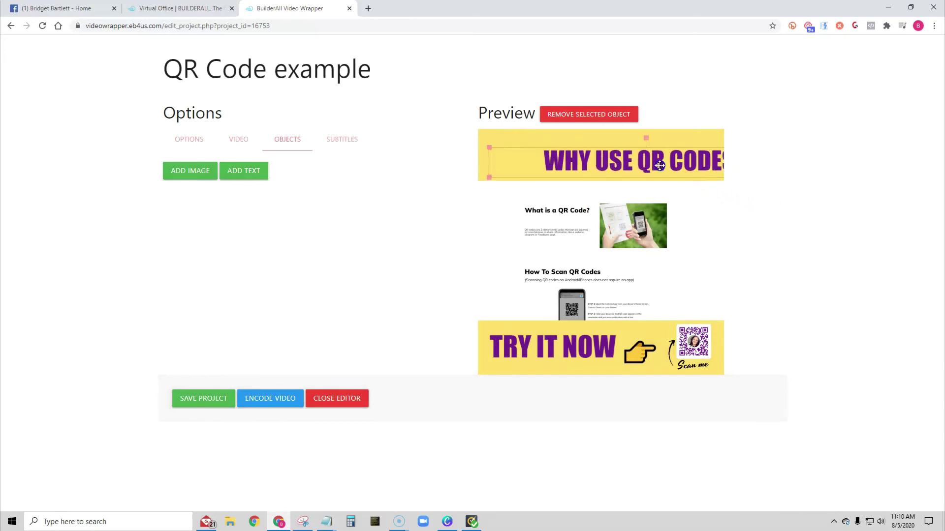
drag(663, 166, 616, 158)
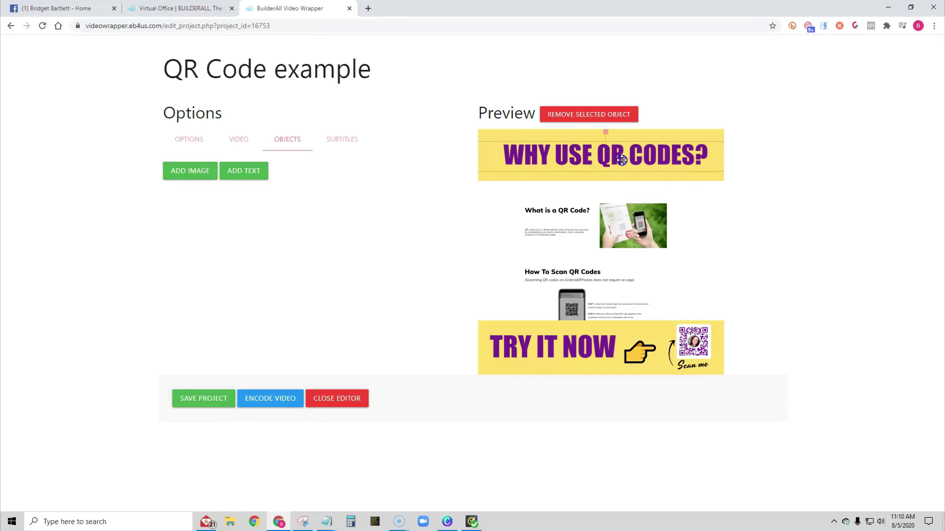
Try adding a subtitle entry to the video, delete it, and return to the project's size and background options.
click(347, 140)
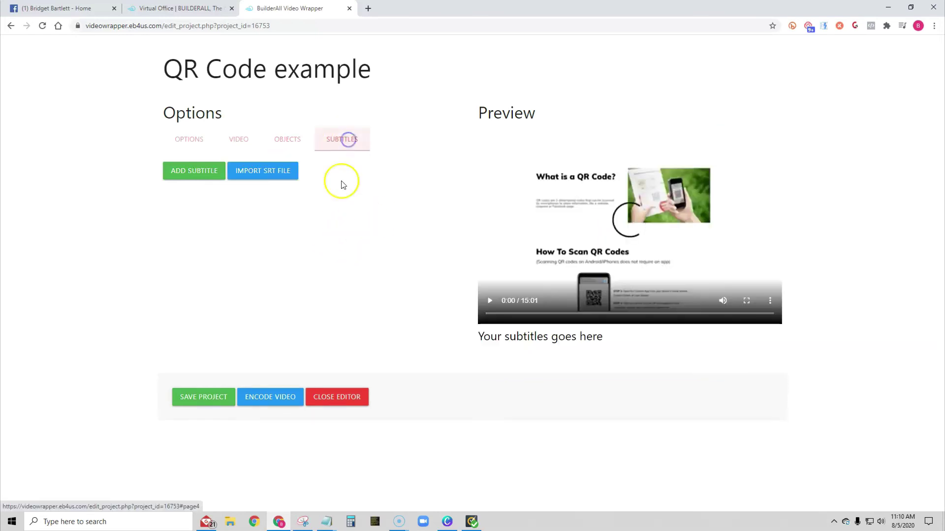
click(192, 171)
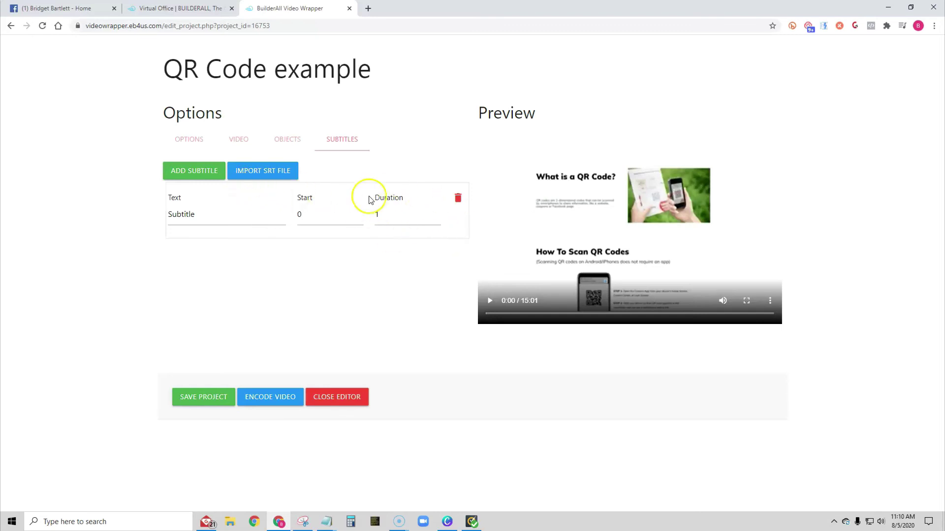
click(457, 206)
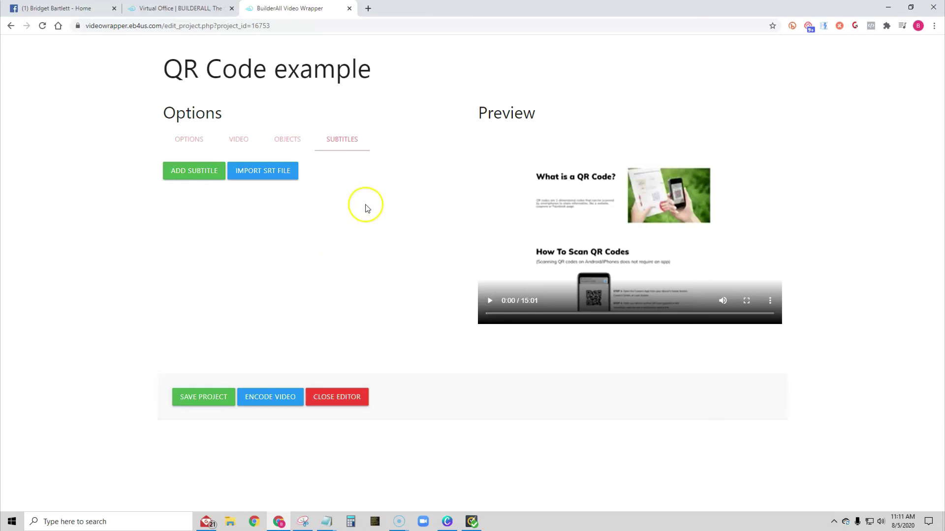
click(185, 144)
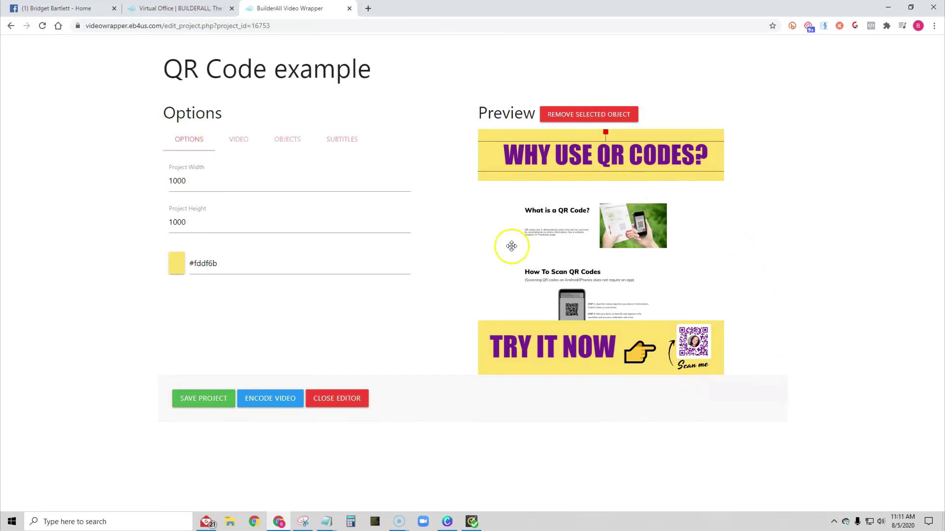
Save the project, and encode and download the finished video.
click(210, 403)
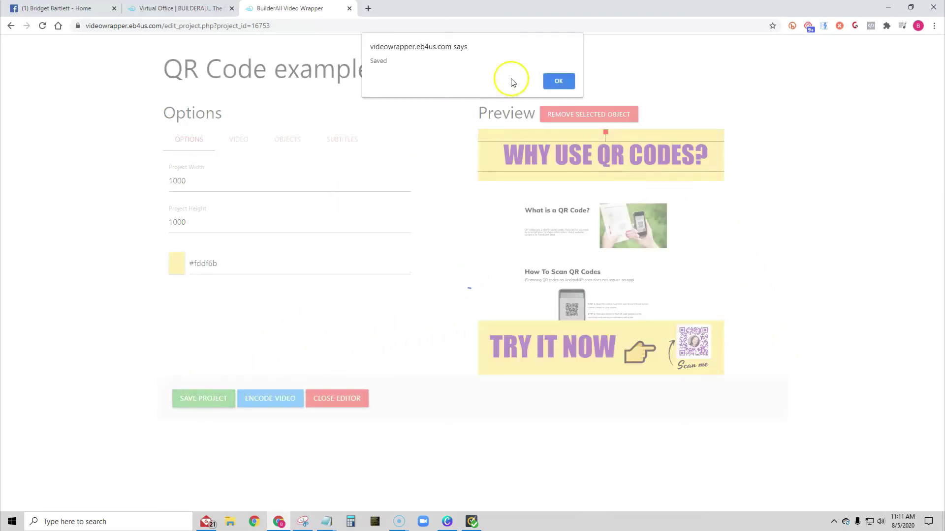
click(557, 81)
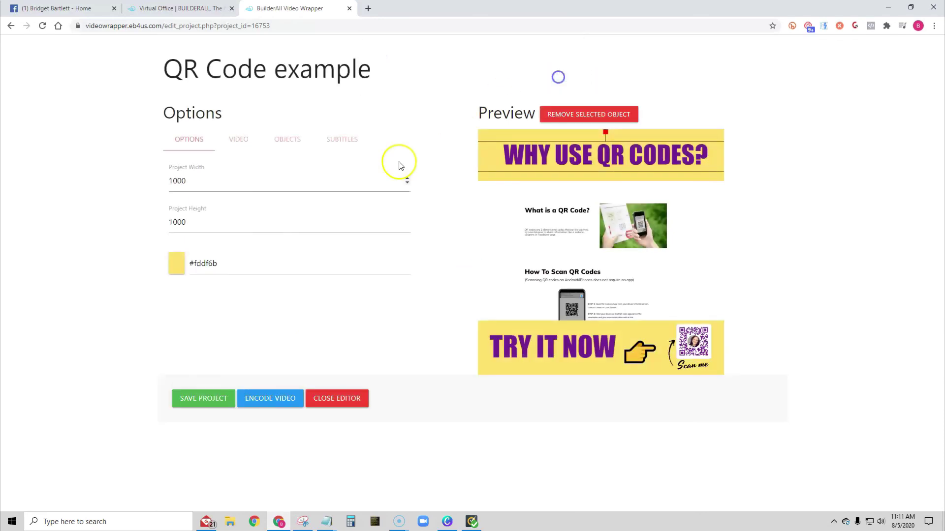
click(271, 399)
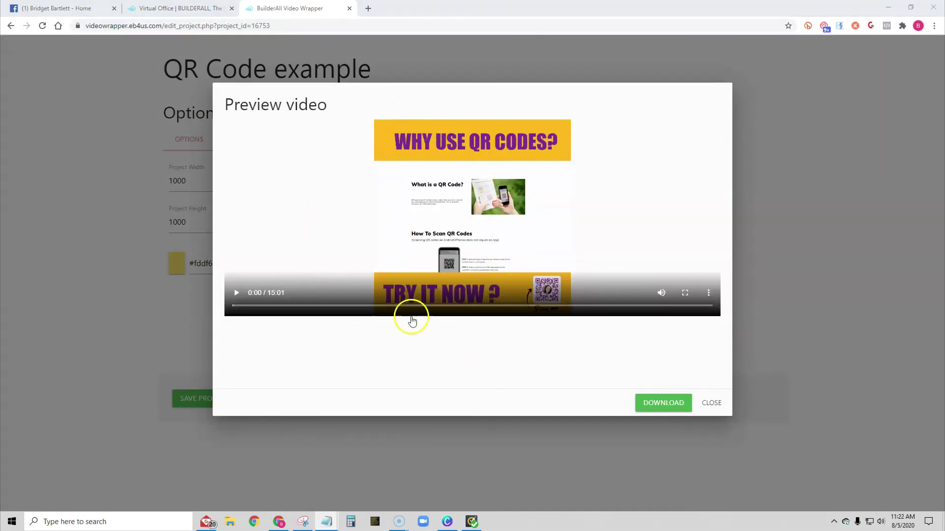
click(658, 408)
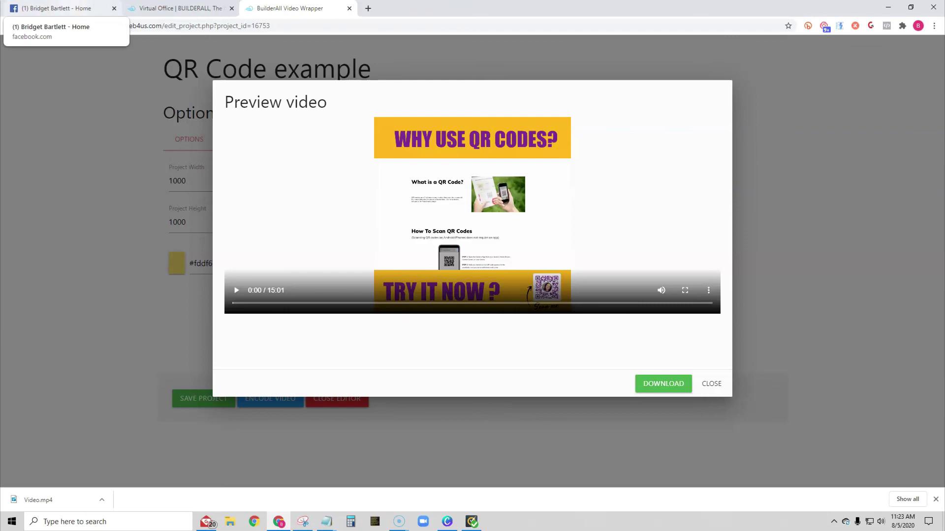
Switch to the Facebook page and start a new post, attaching the downloaded file Video found by searching Downloads for "VIDEO".
click(60, 8)
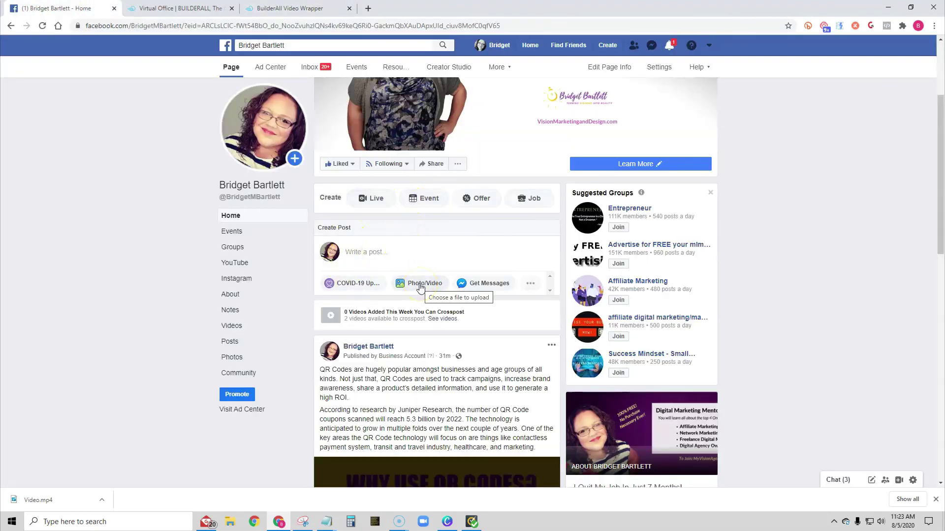
scroll(449, 374, down, 3)
scroll(429, 351, up, 4)
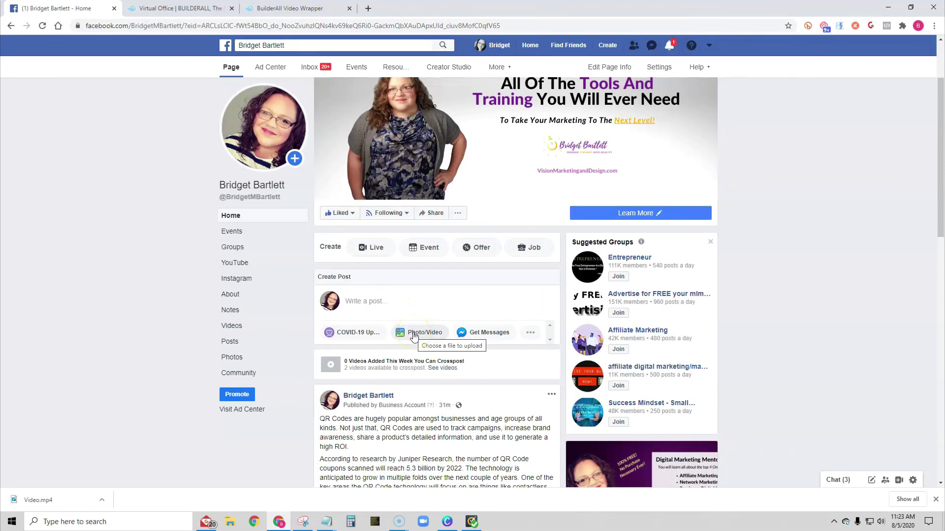
click(414, 336)
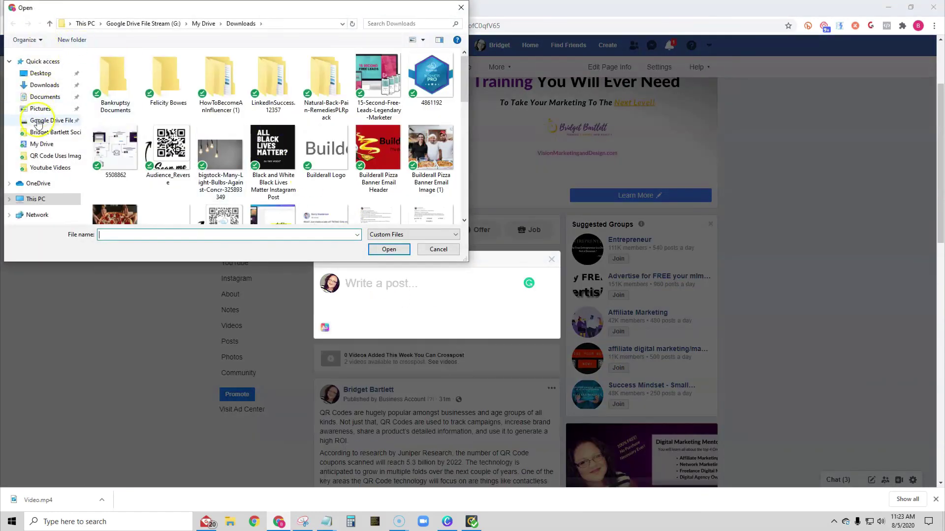
click(389, 24)
text(VIDEO)
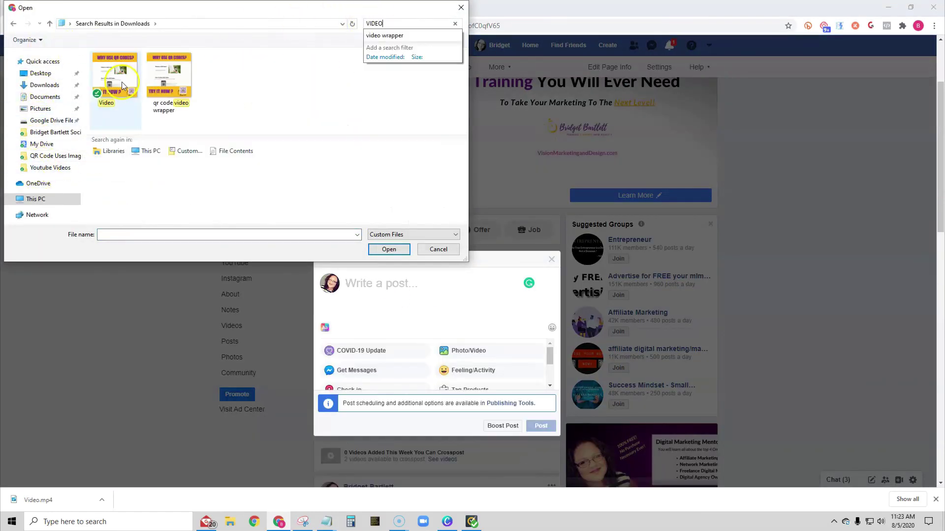
click(116, 78)
click(384, 252)
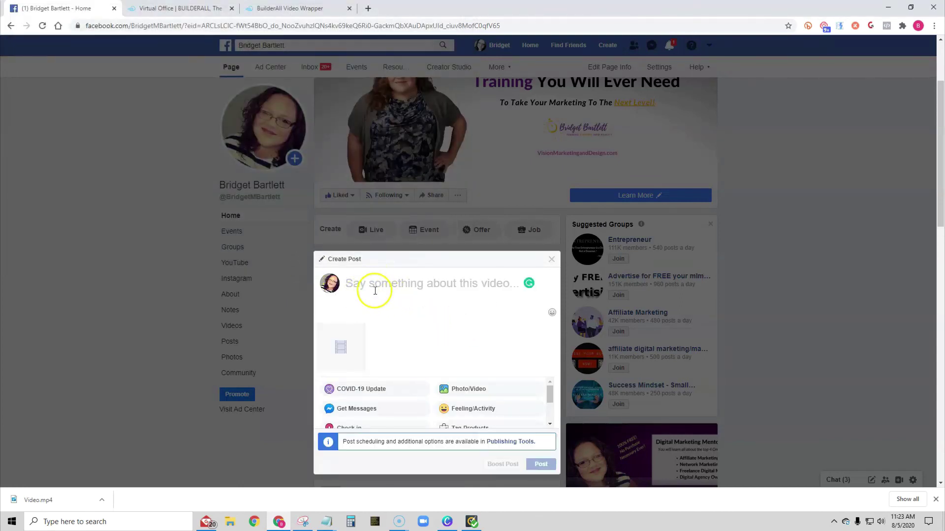
click(359, 281)
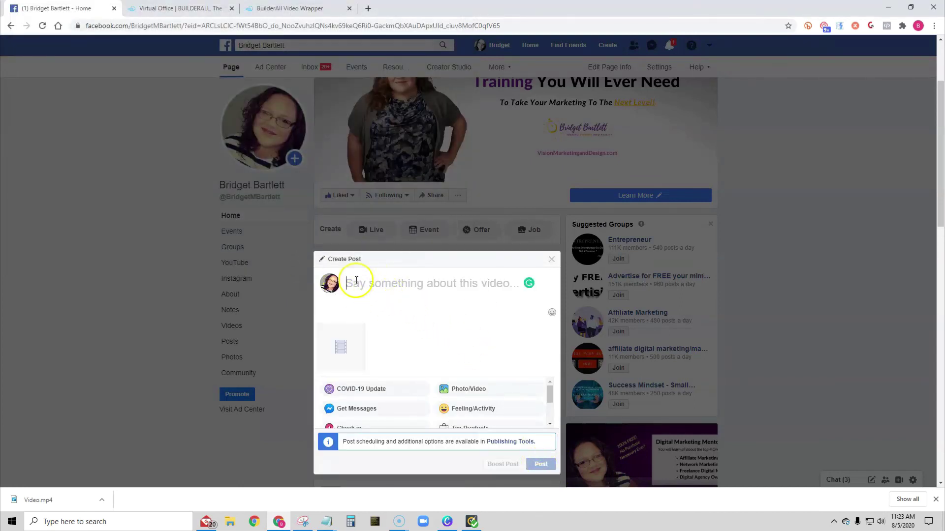